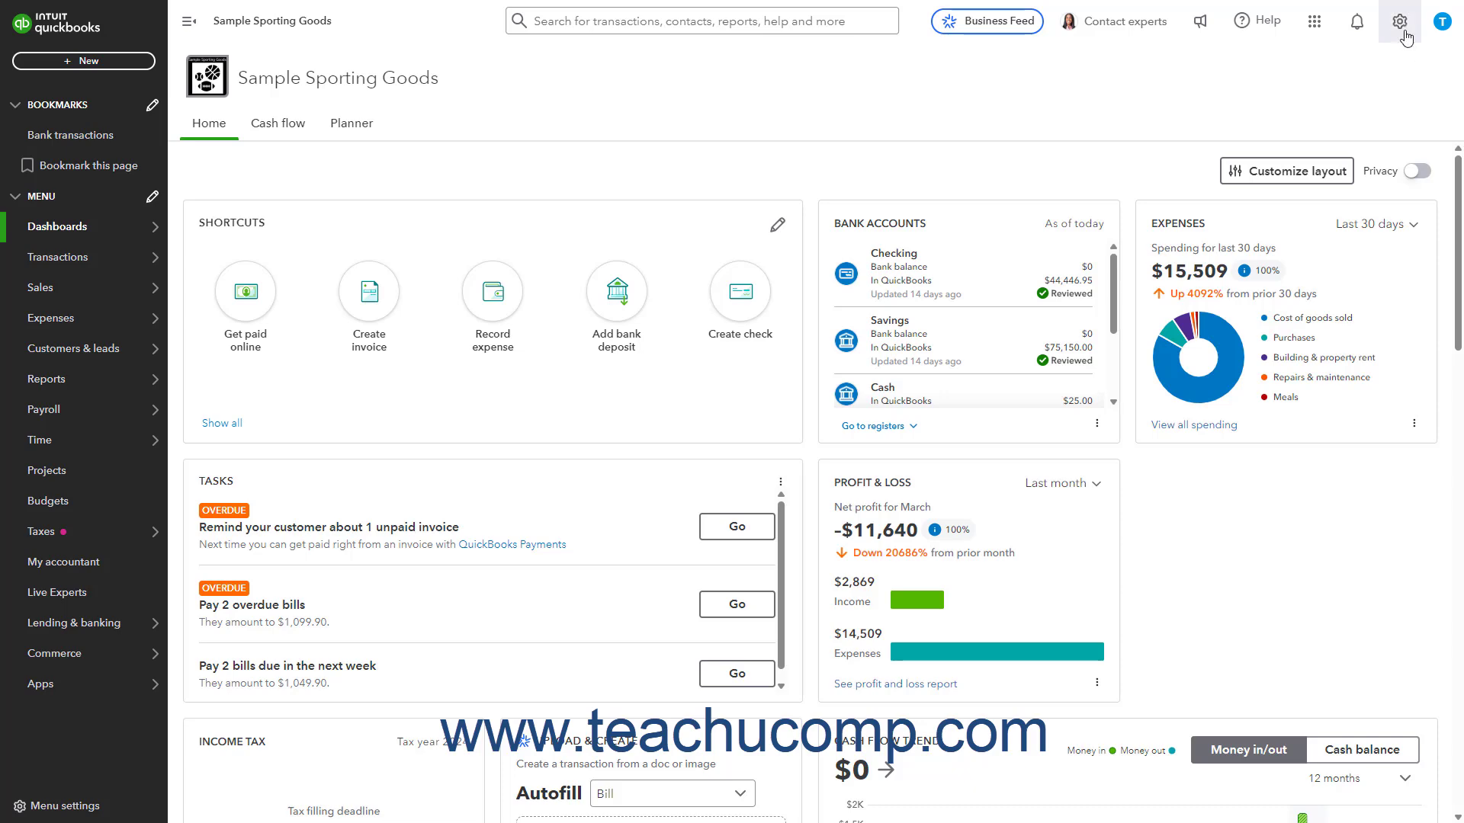
- Review the first month of the fiscal year in the company's advanced accounting settings, and close the settings
left_click(1405, 35)
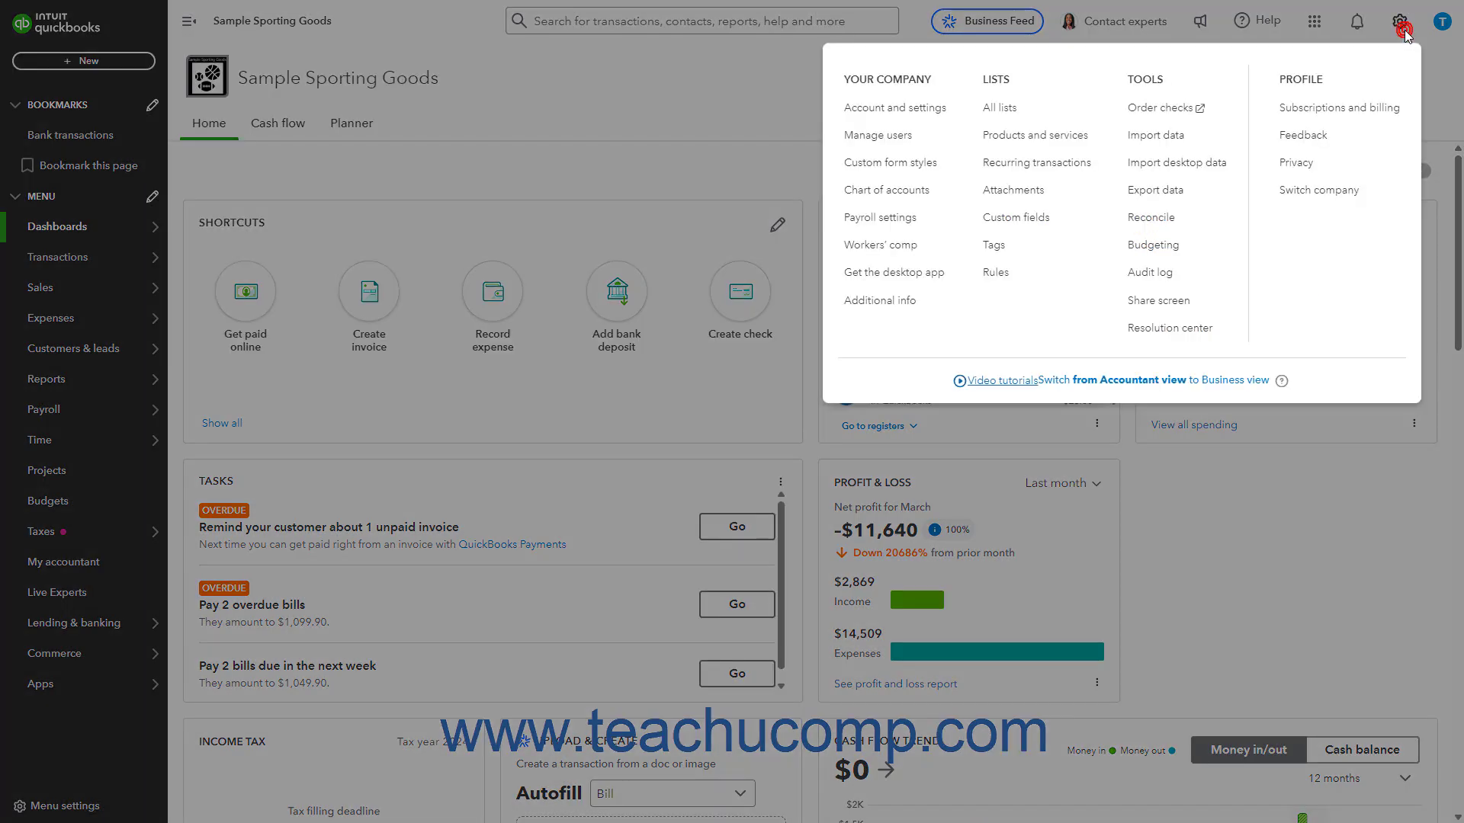
left_click(916, 114)
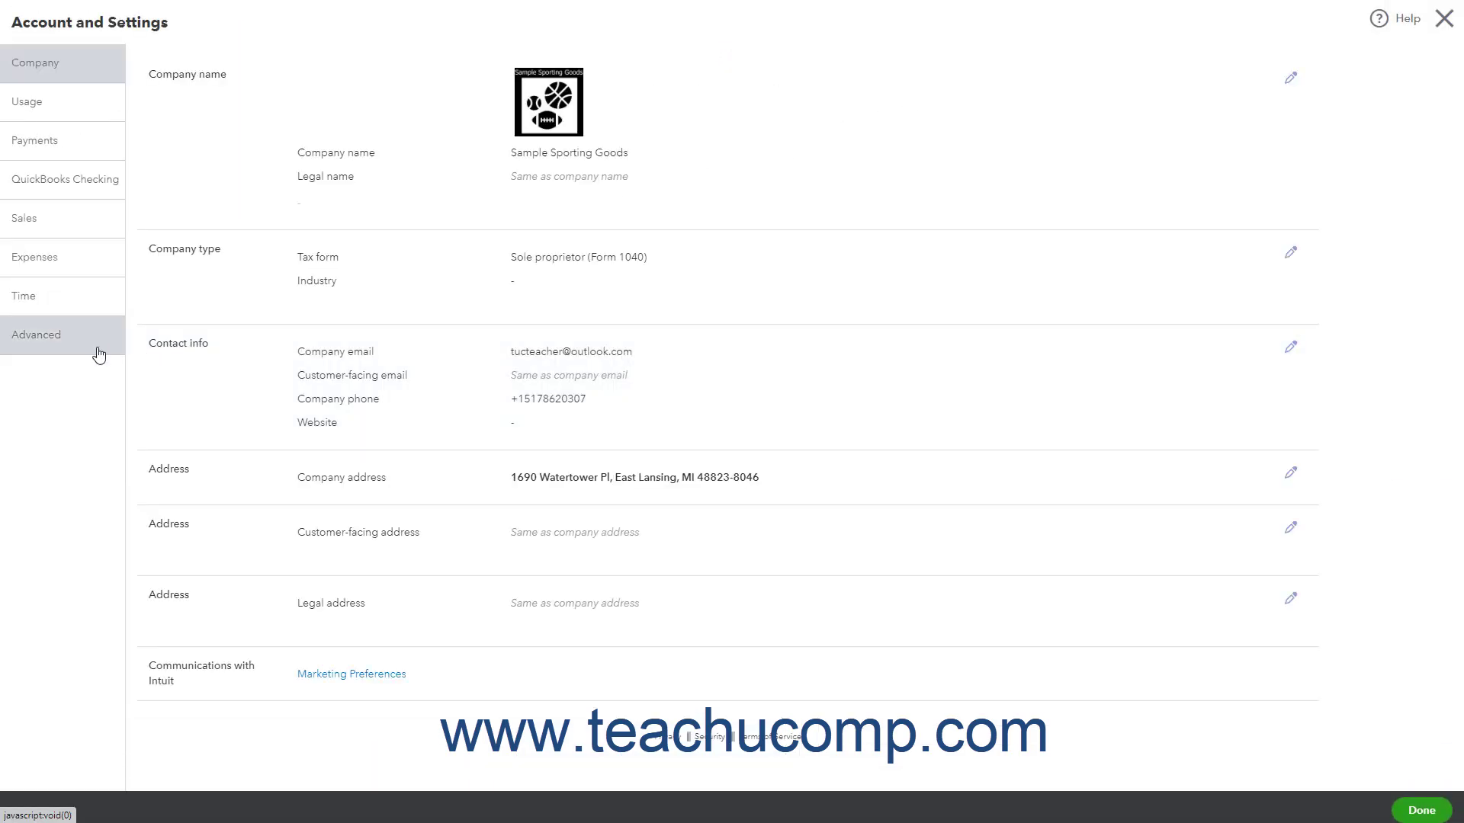
left_click(99, 352)
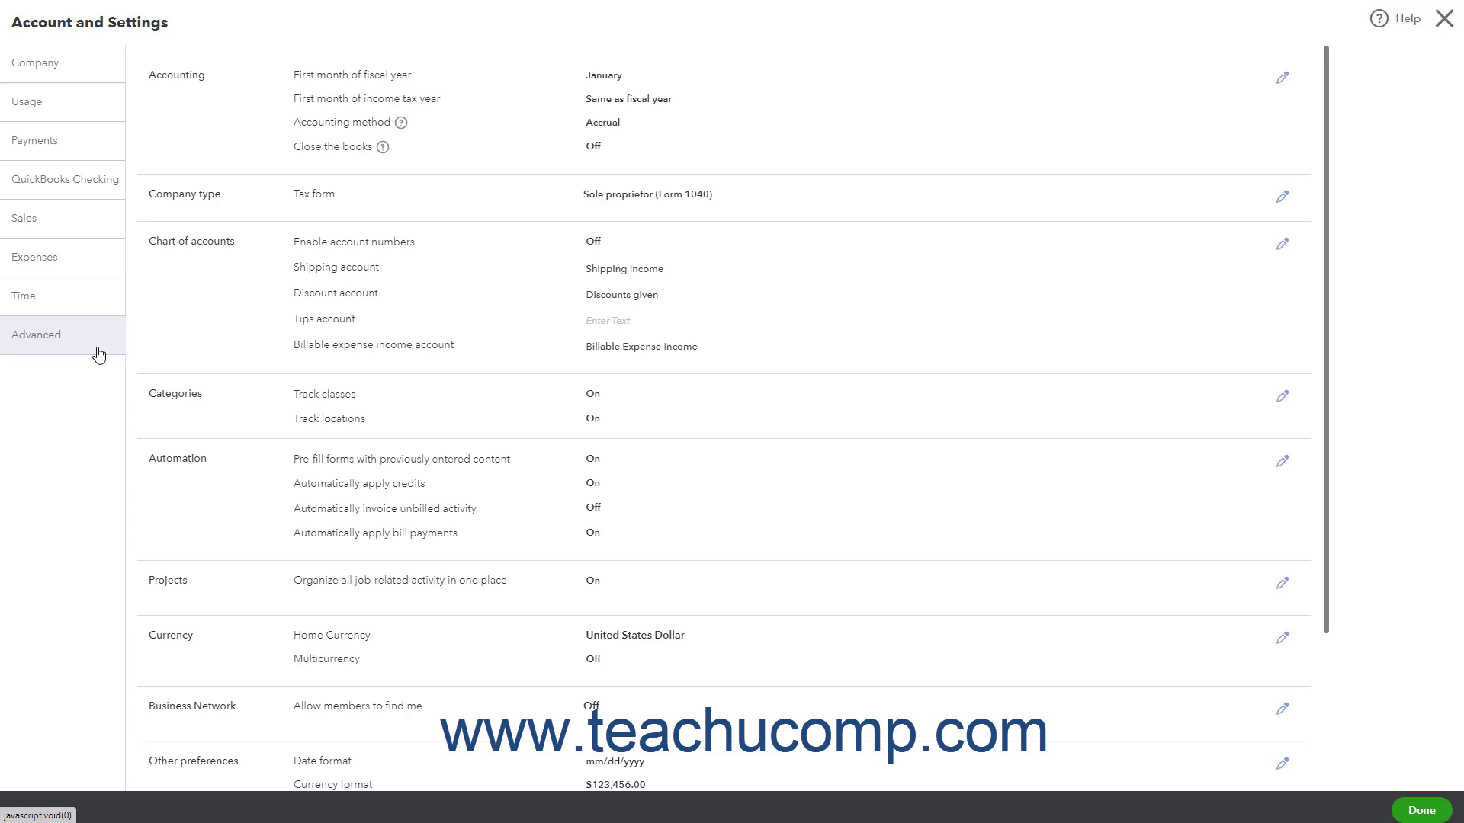
left_click(287, 124)
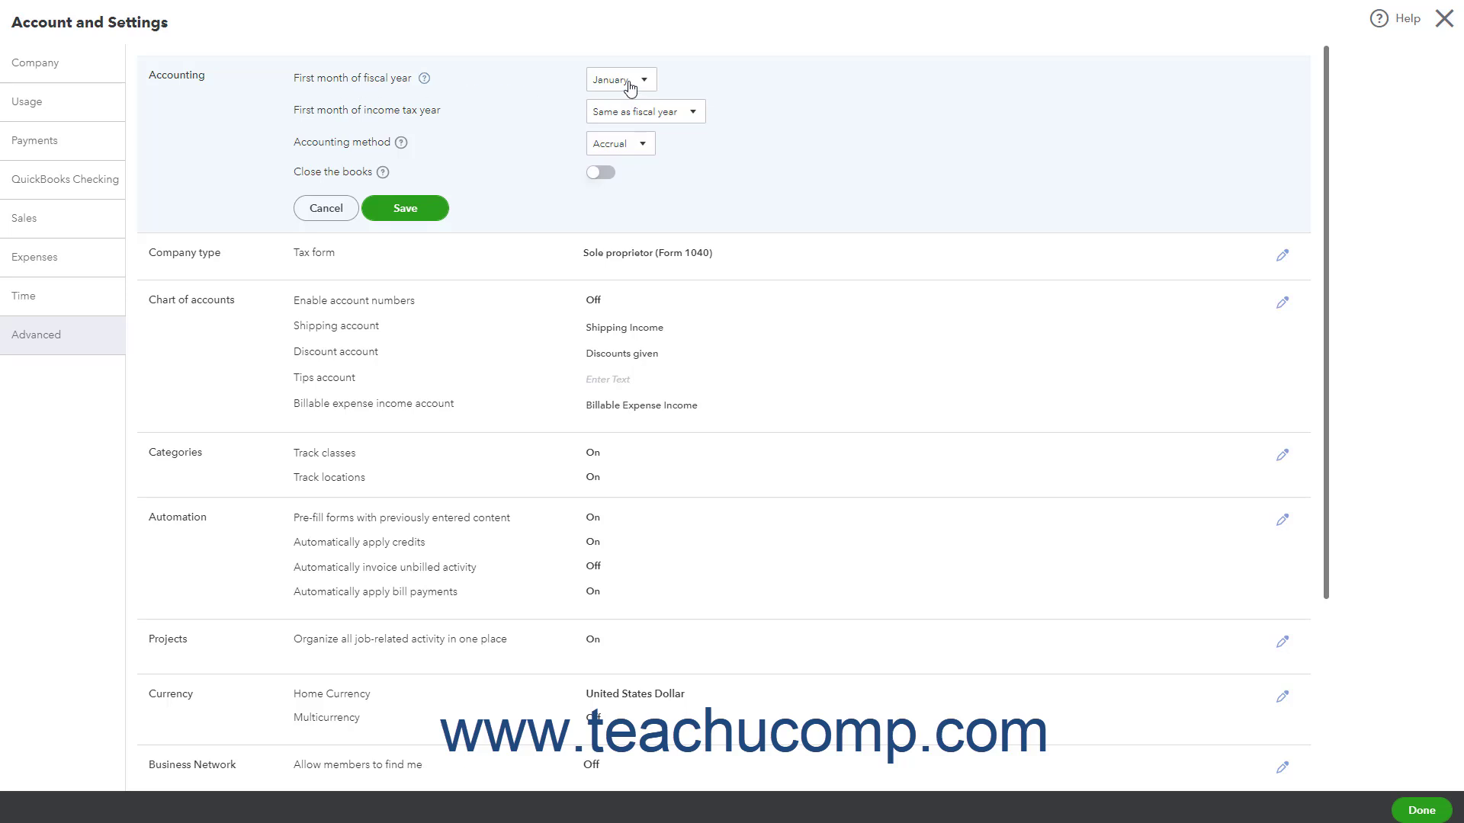
left_click(1444, 20)
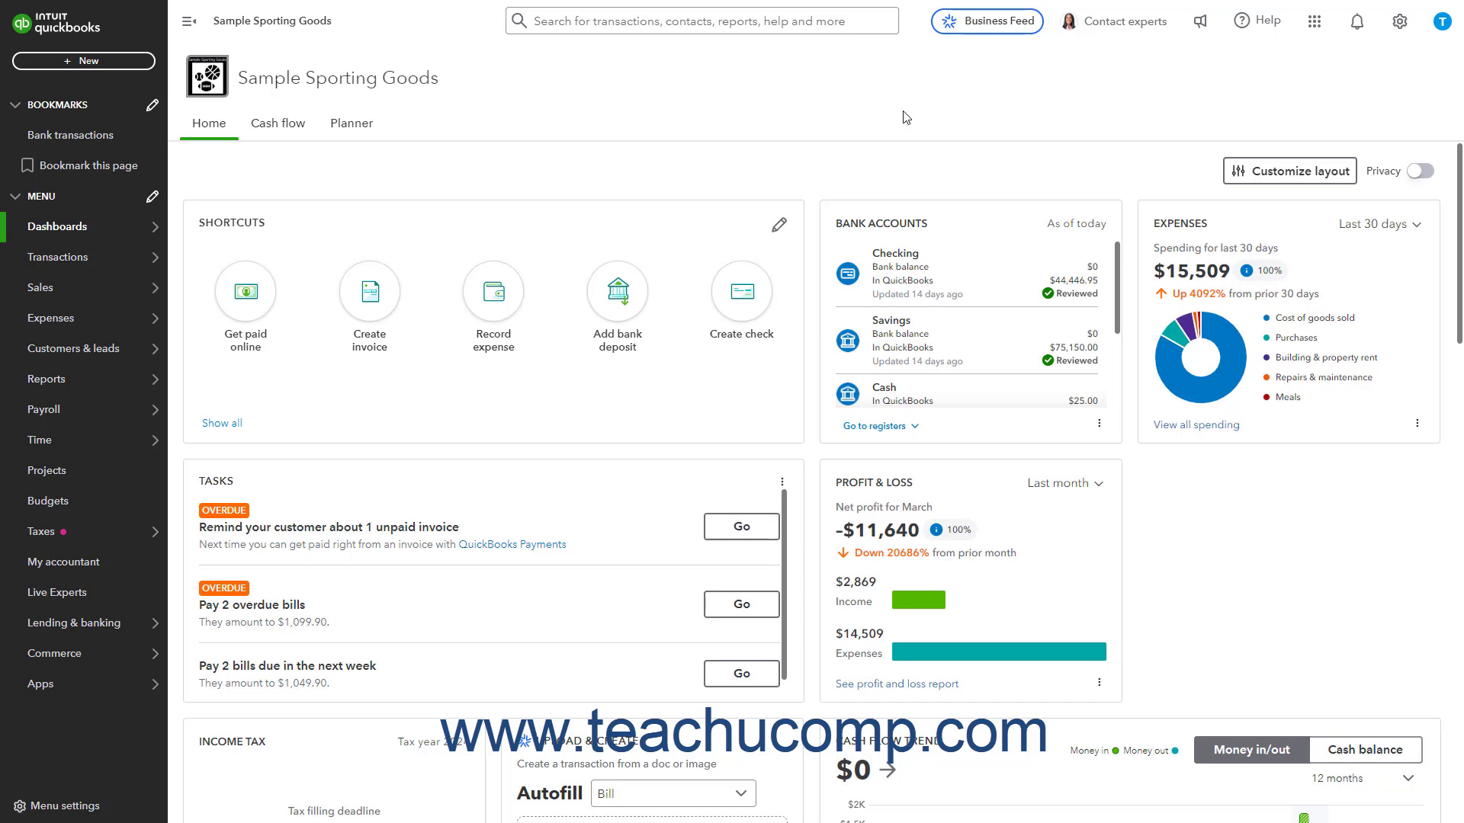
- Start creating a new budget from the company's budgeting tool
left_click(1401, 23)
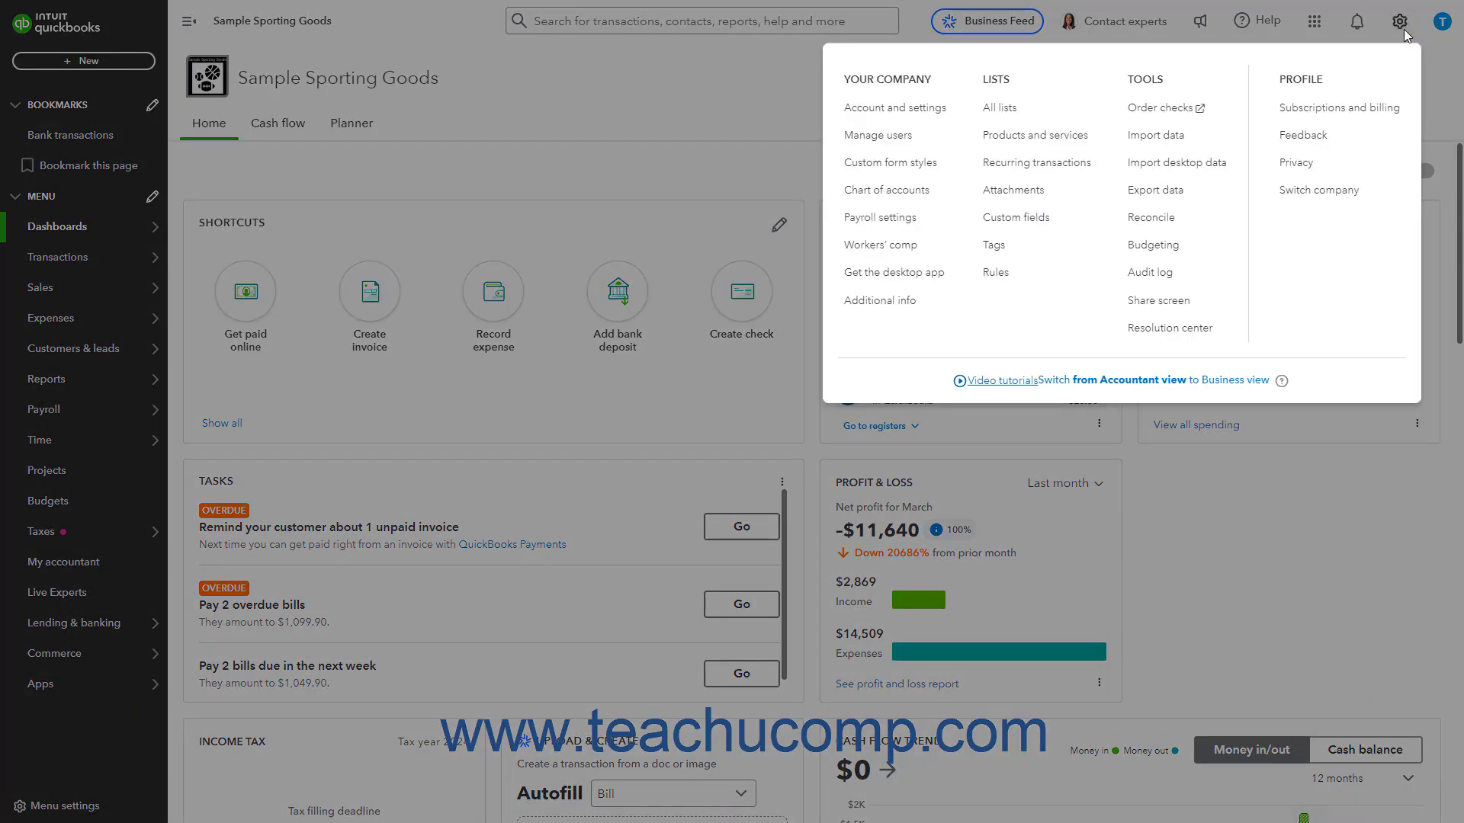
left_click(1153, 246)
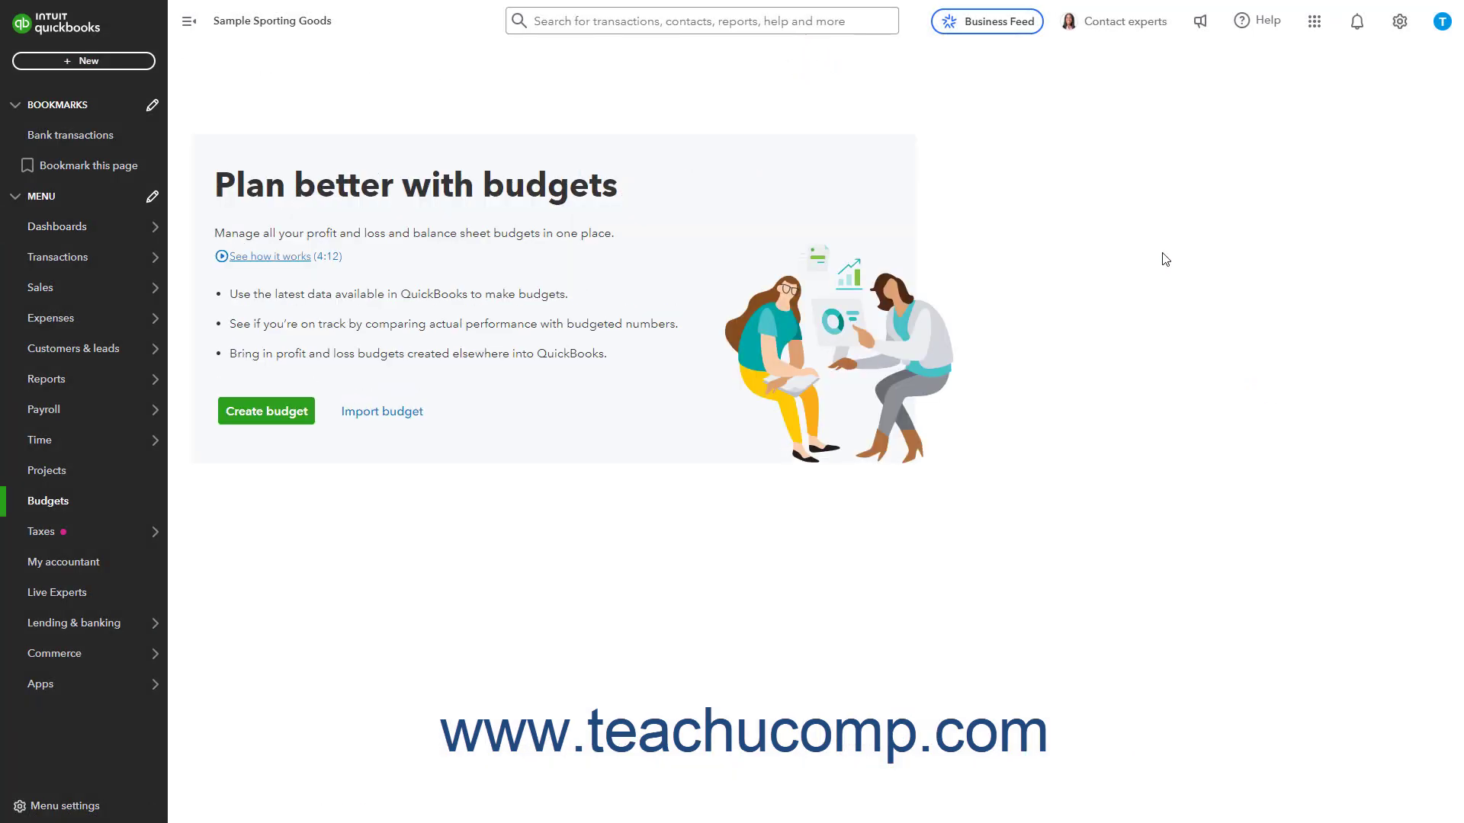
left_click(245, 415)
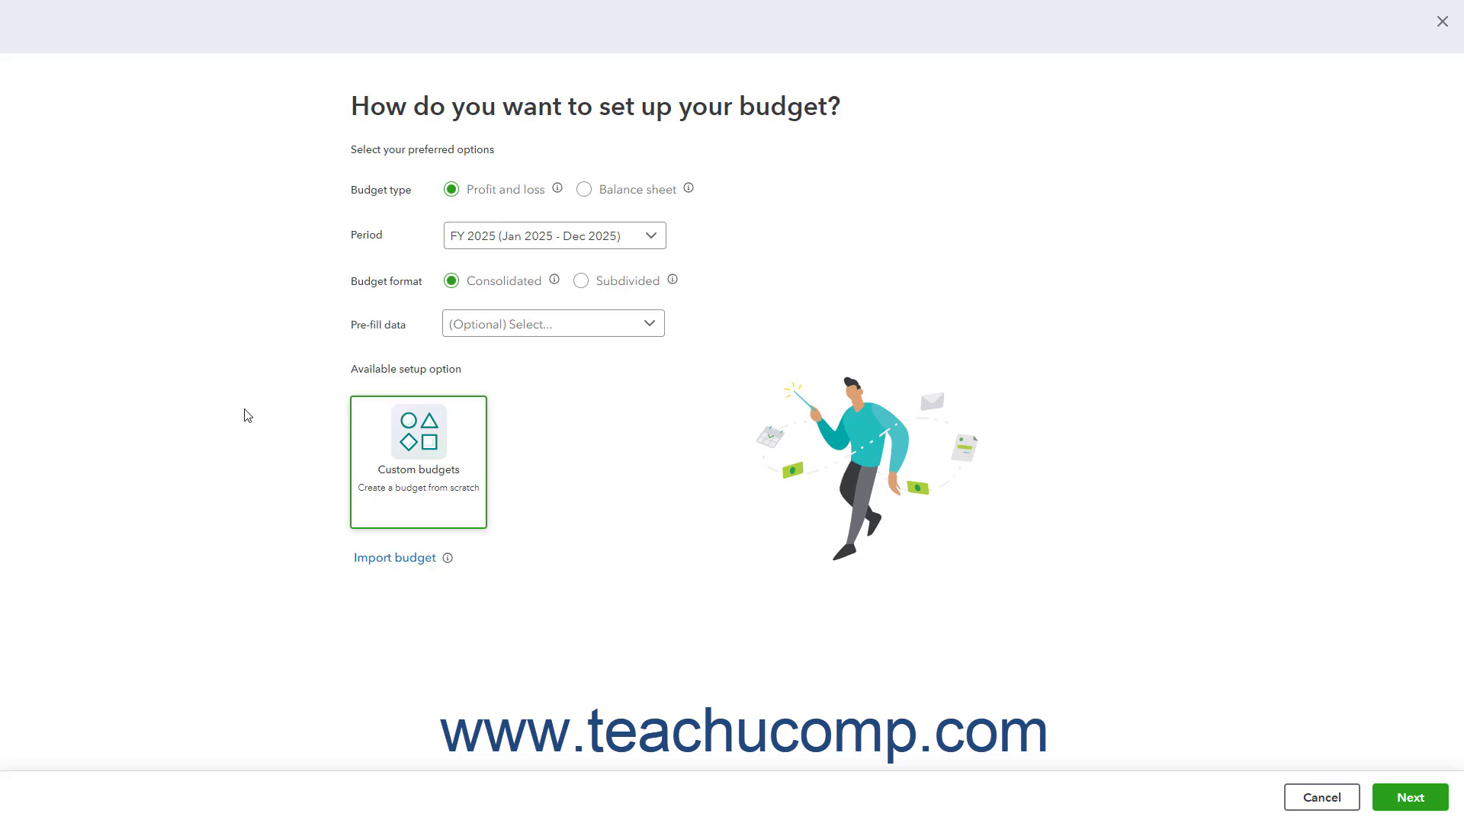
- Preview the Balance sheet budget type's setup options, and return the budget type to Profit and loss
left_click(584, 191)
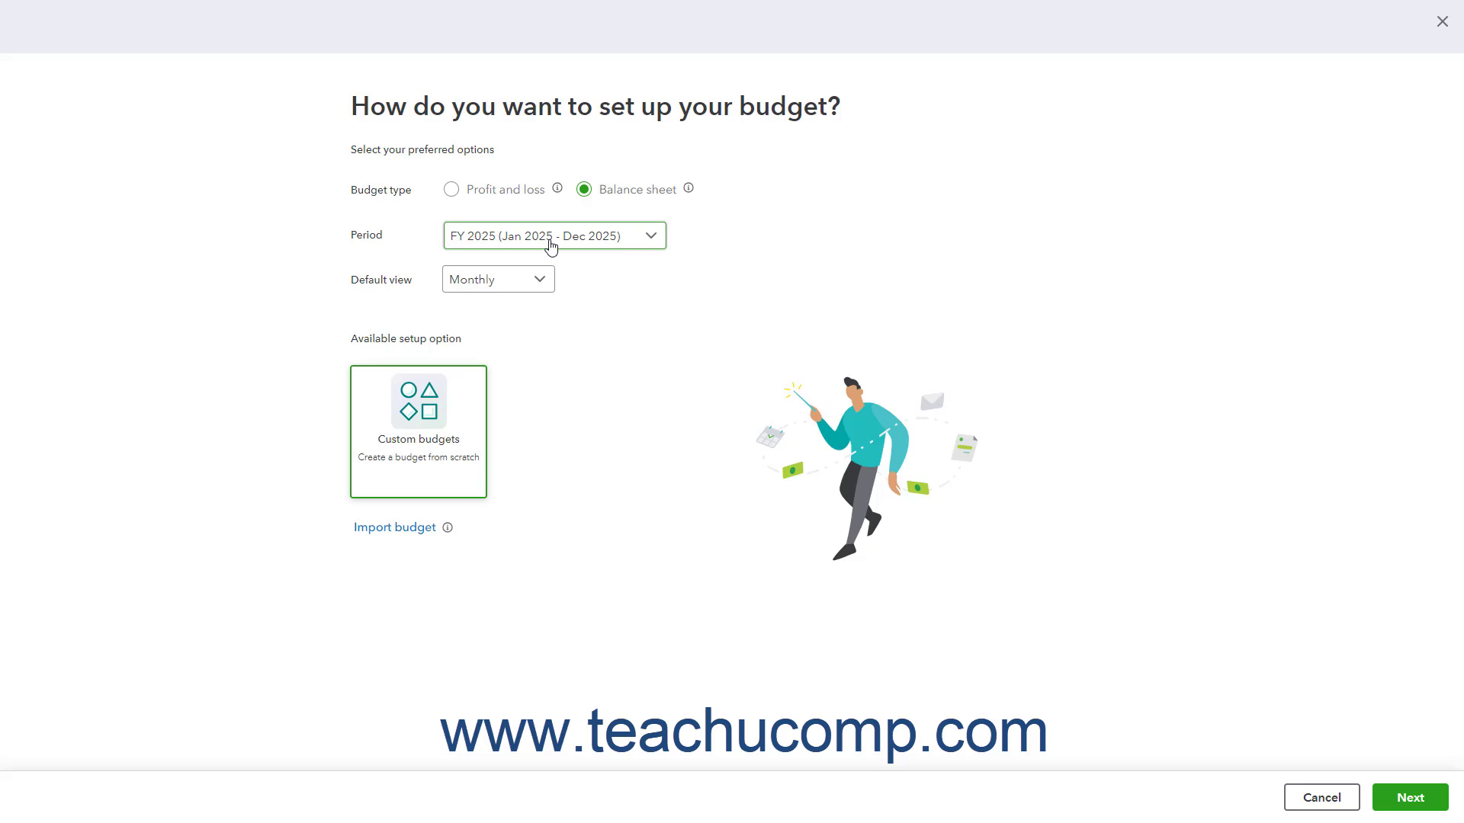
left_click(545, 284)
left_click(546, 286)
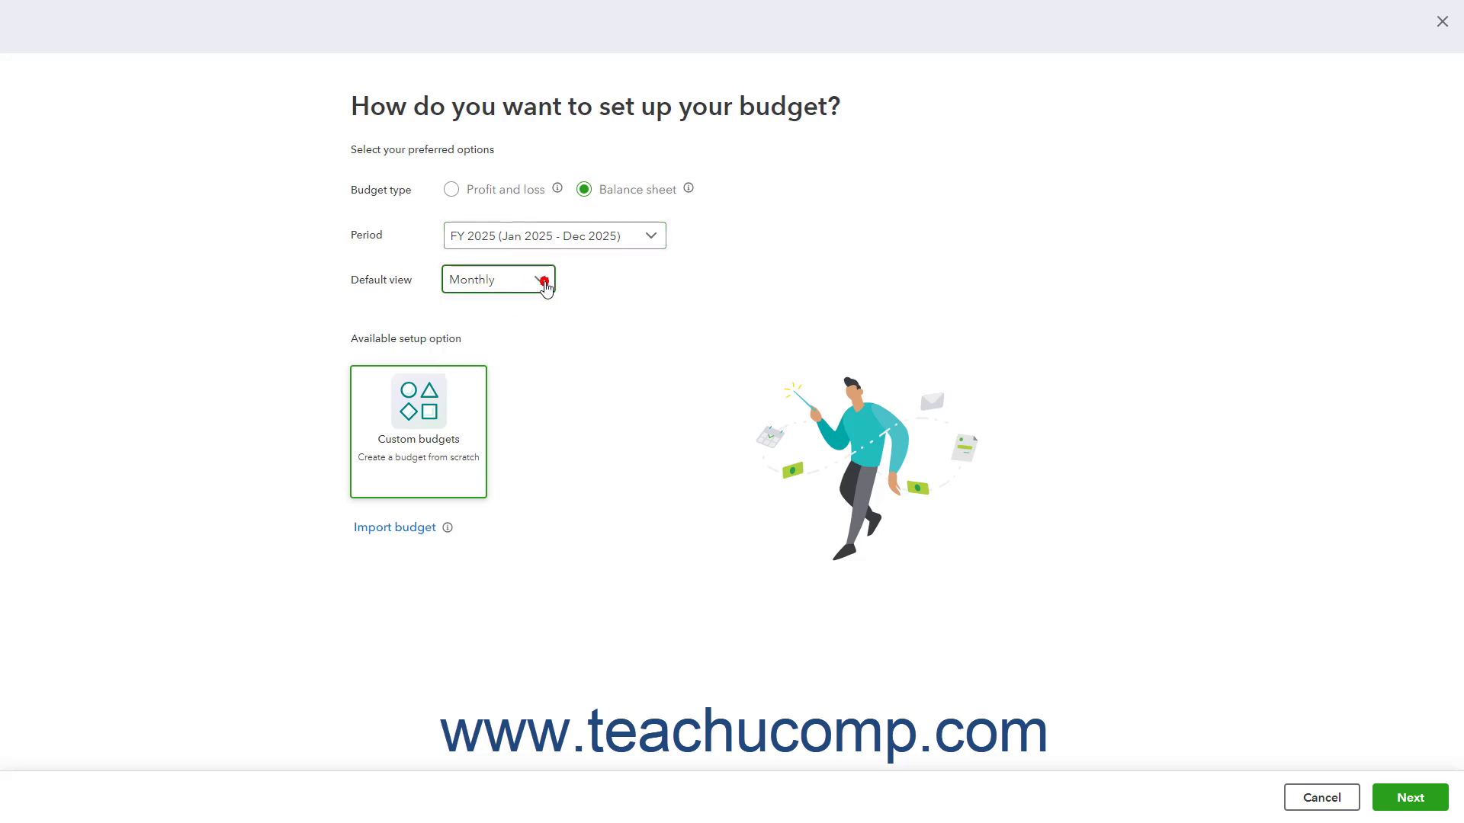
left_click(456, 197)
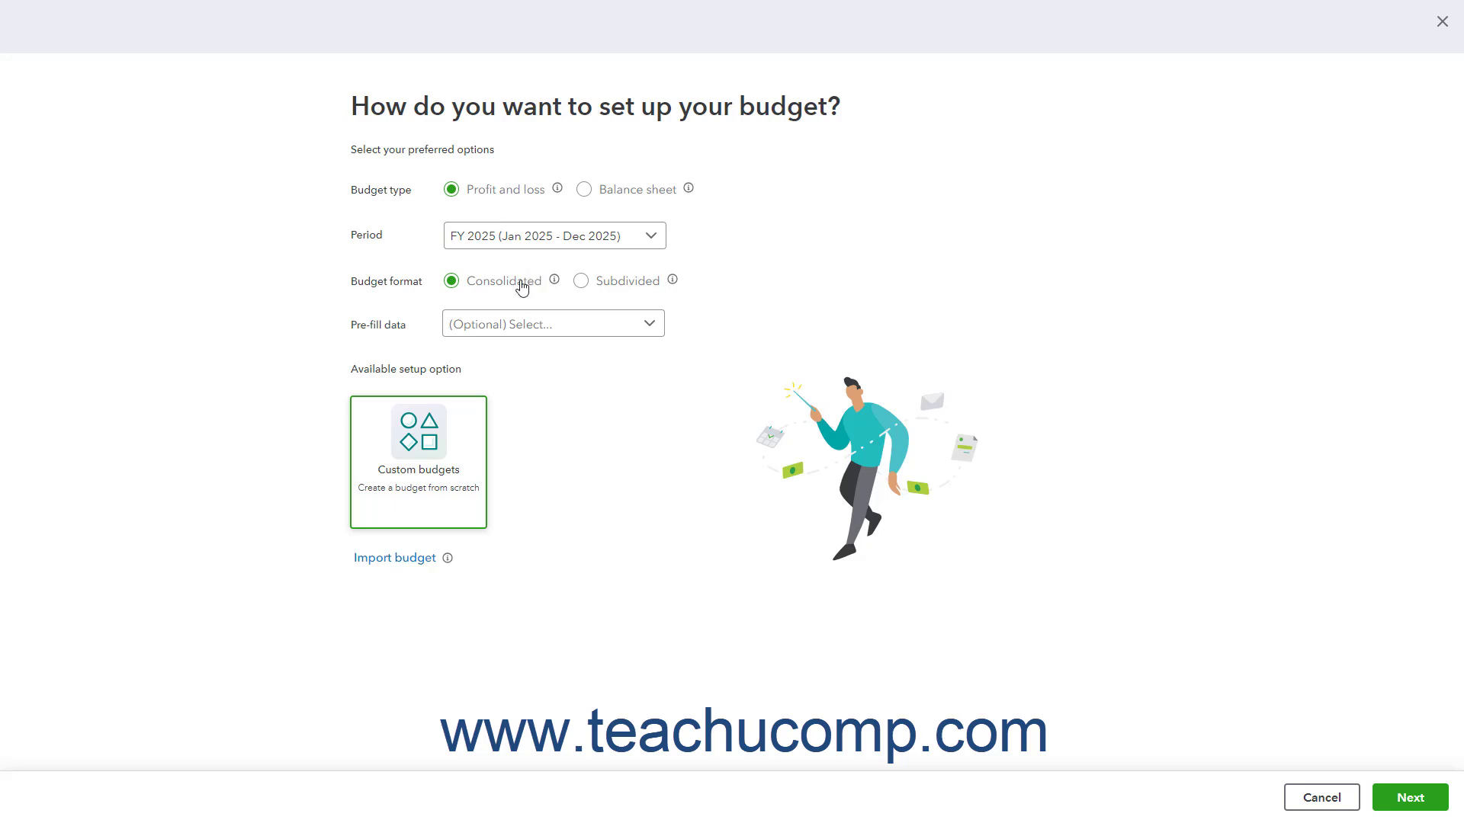
- Preview the Subdivided budget format's choices for how to subdivide, and return the format to Consolidated
left_click(603, 282)
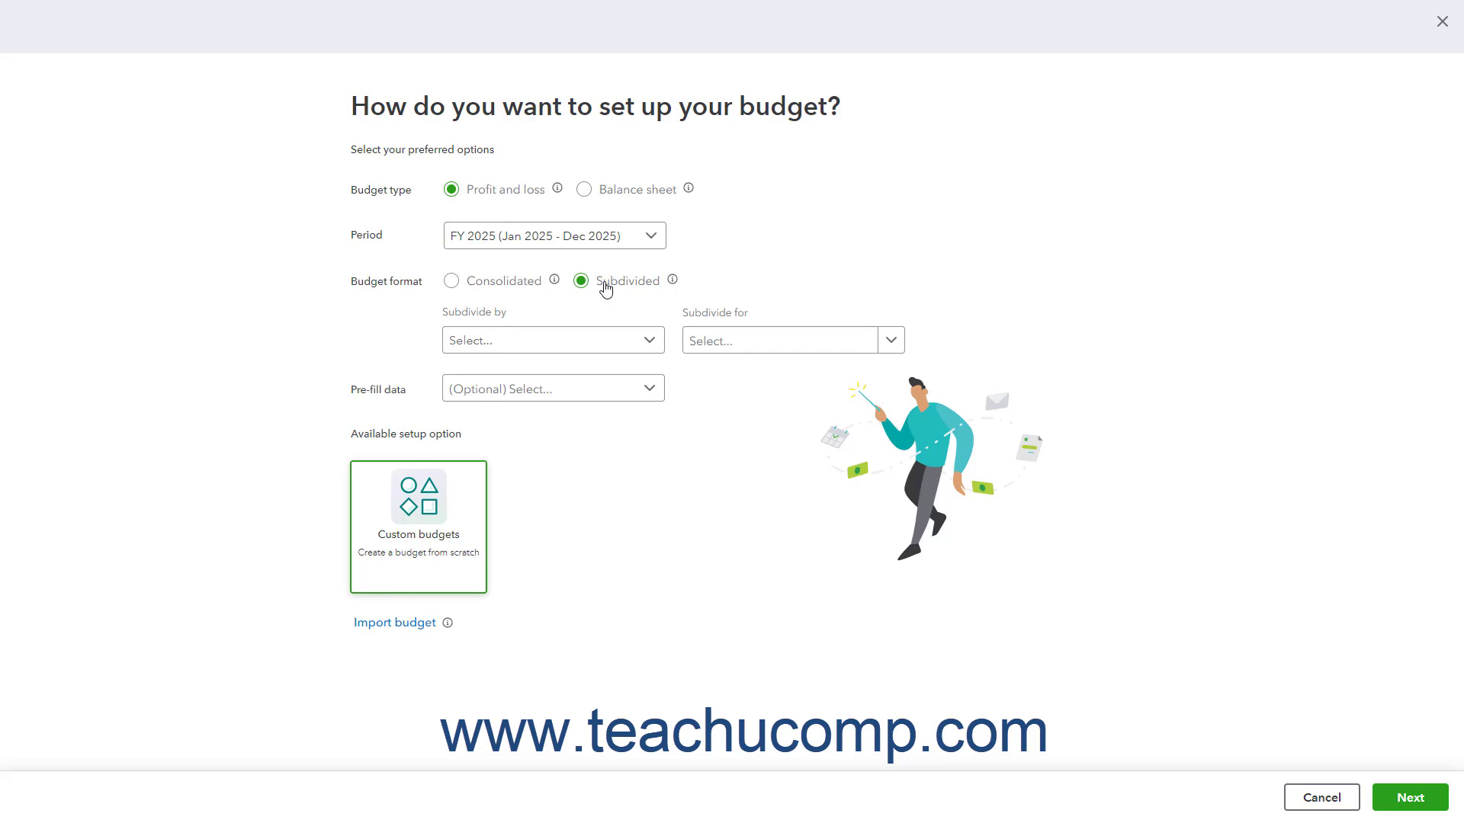
left_click(650, 342)
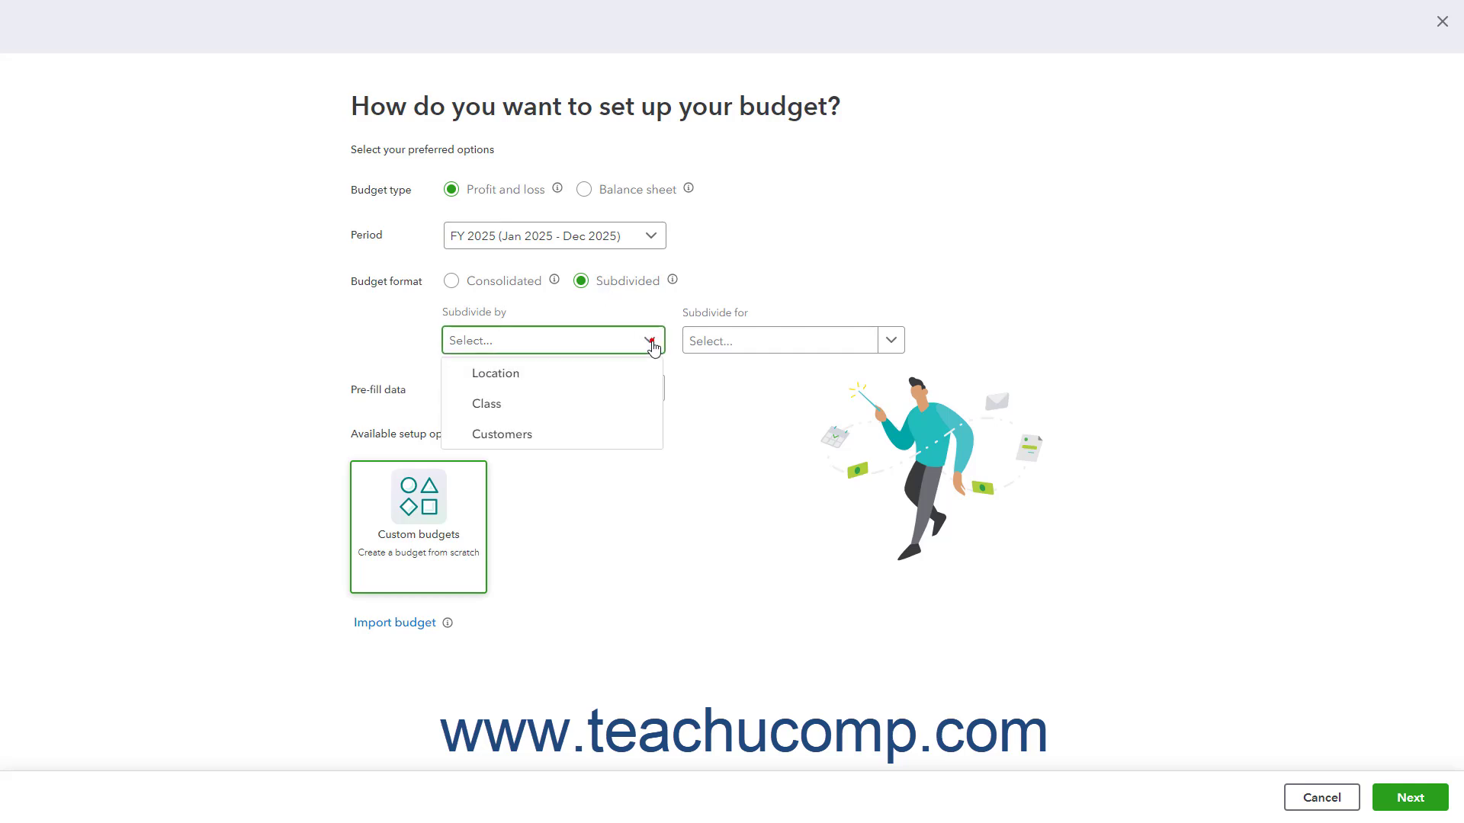
left_click(650, 342)
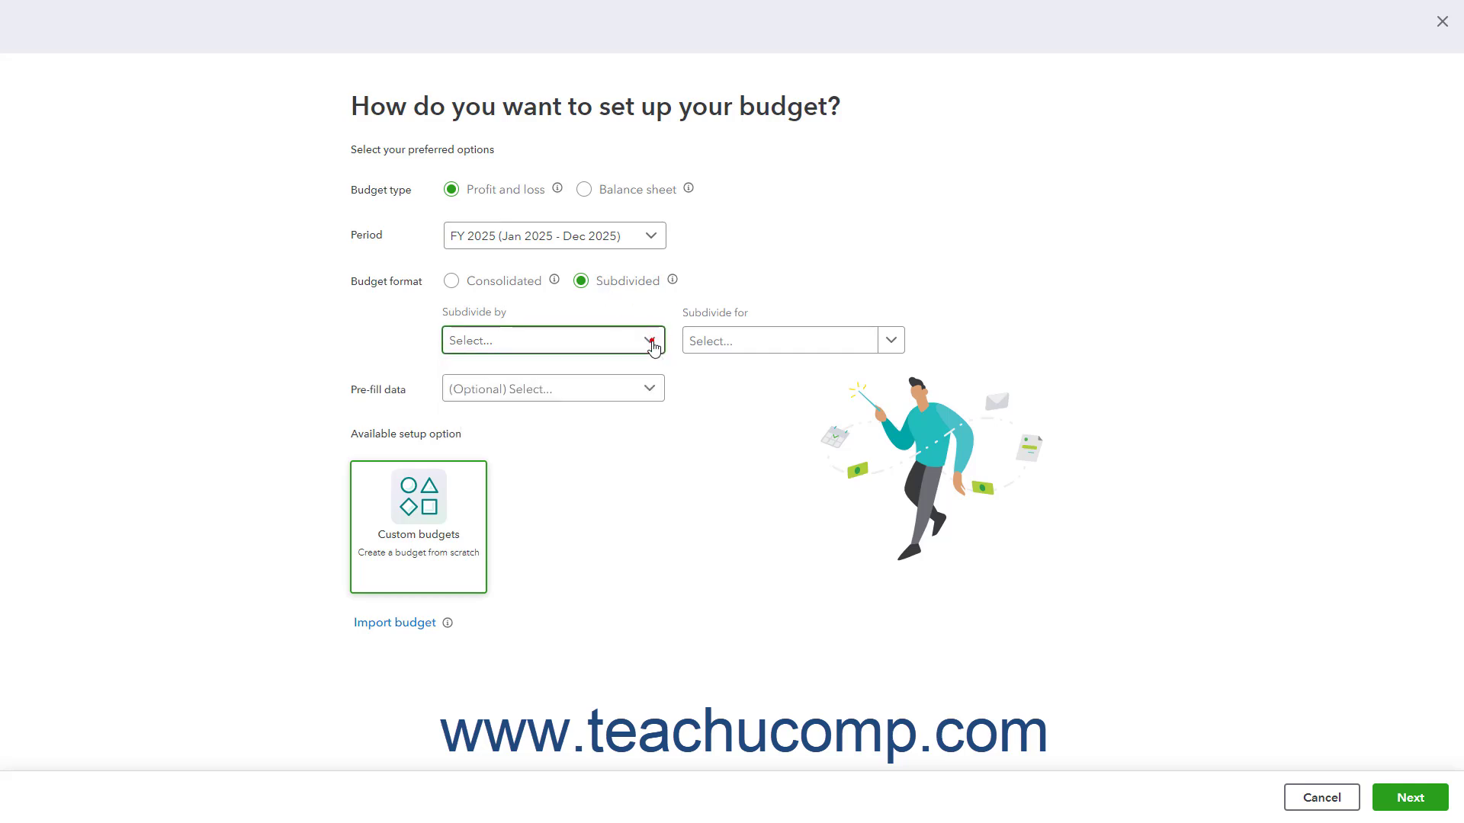
left_click(892, 349)
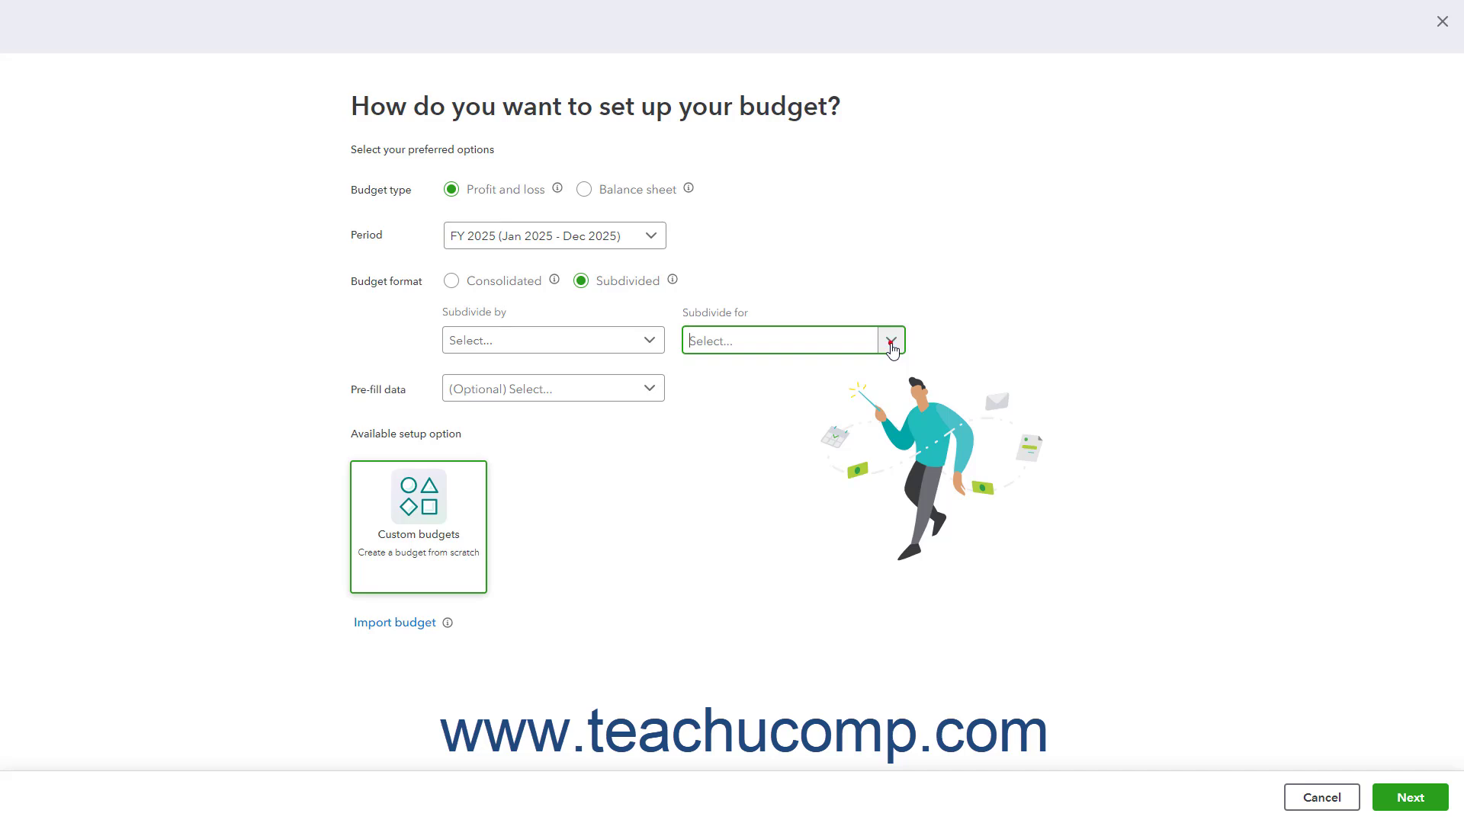
left_click(502, 283)
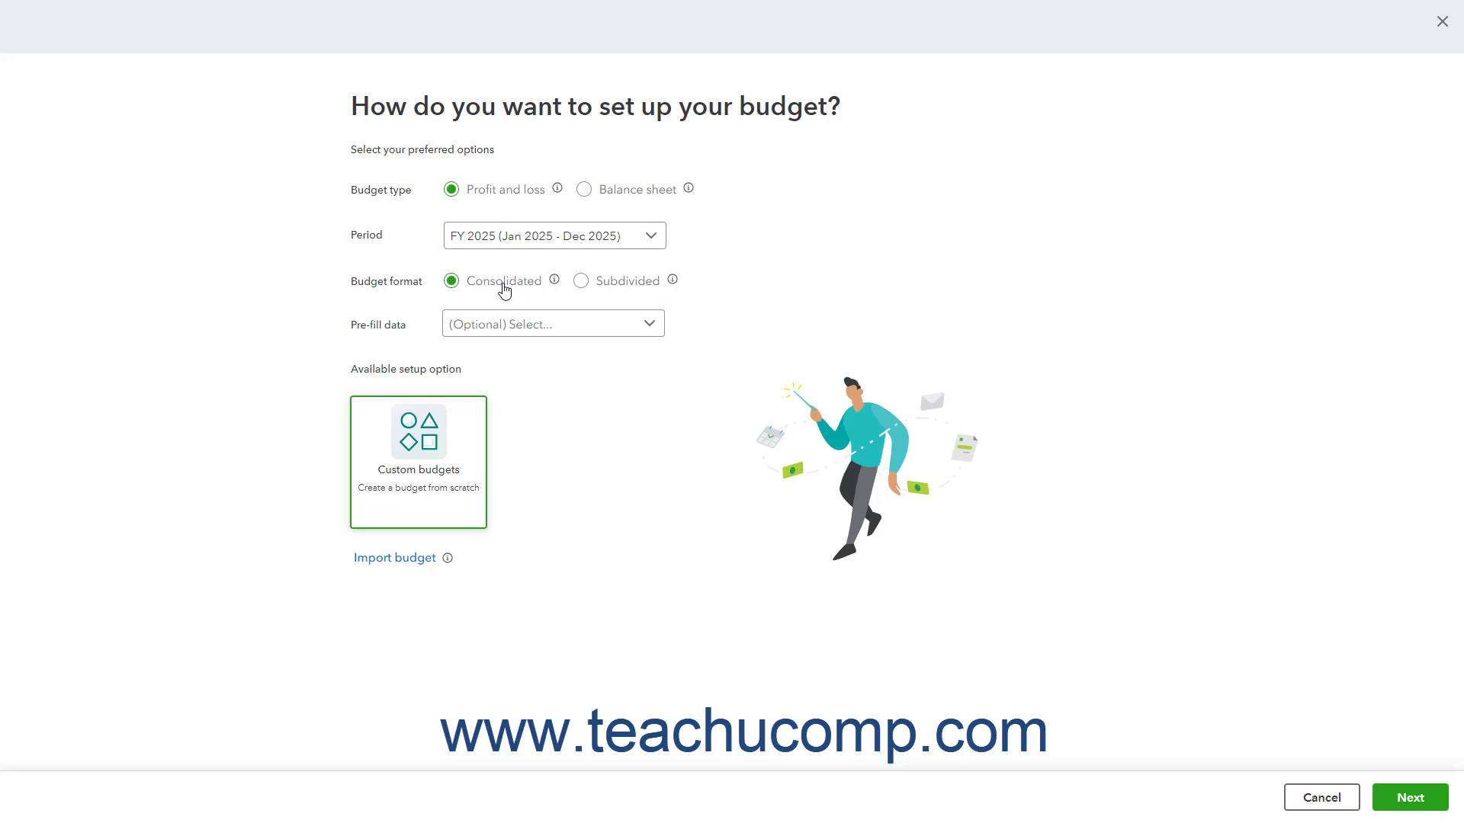
- Pre-fill the consolidated FY 2025 profit and loss budget with Actuals 2024 and proceed to the budget entry grid
left_click(652, 328)
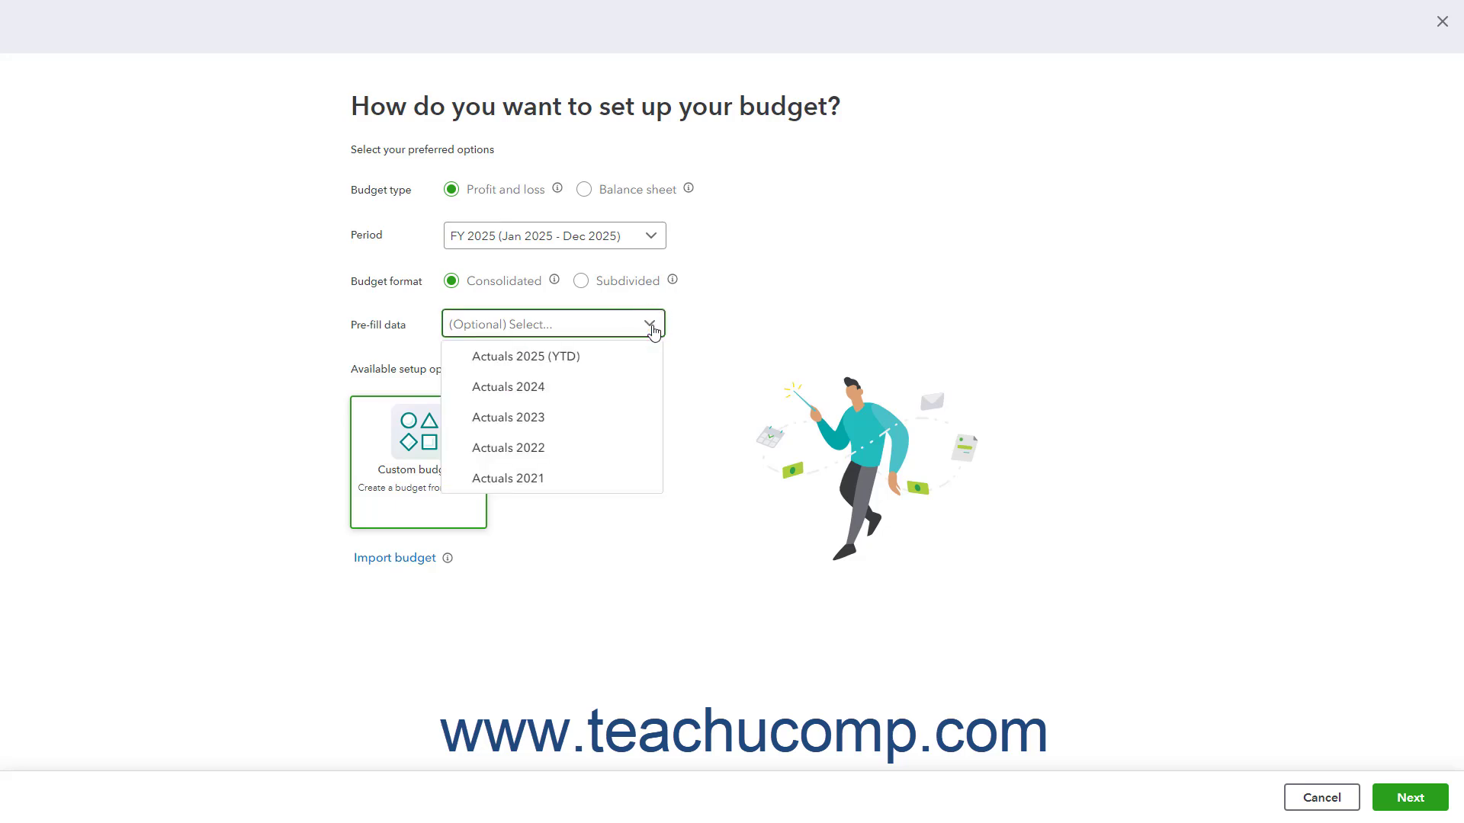
left_click(652, 328)
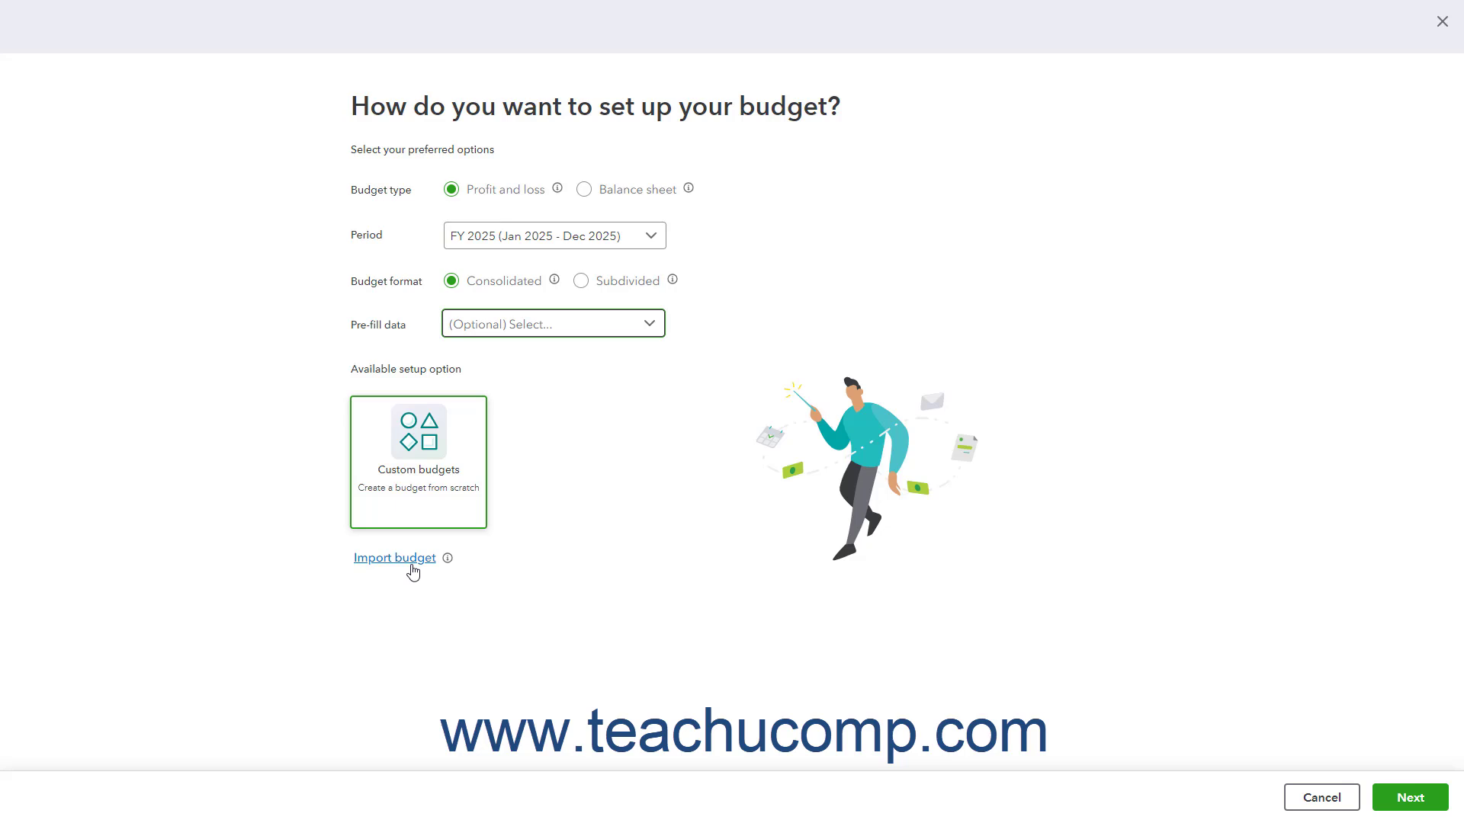
left_click(657, 324)
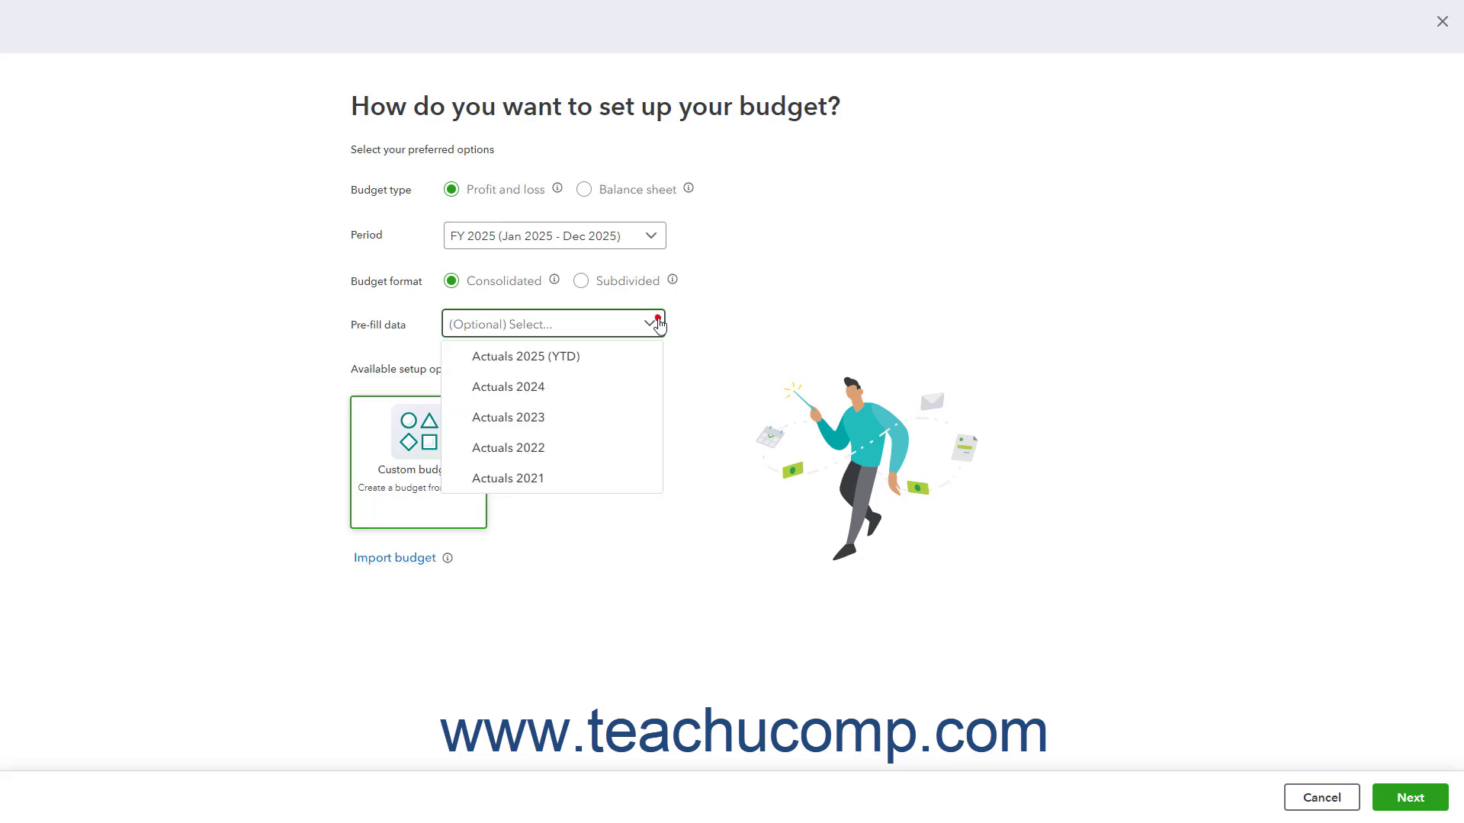
left_click(641, 391)
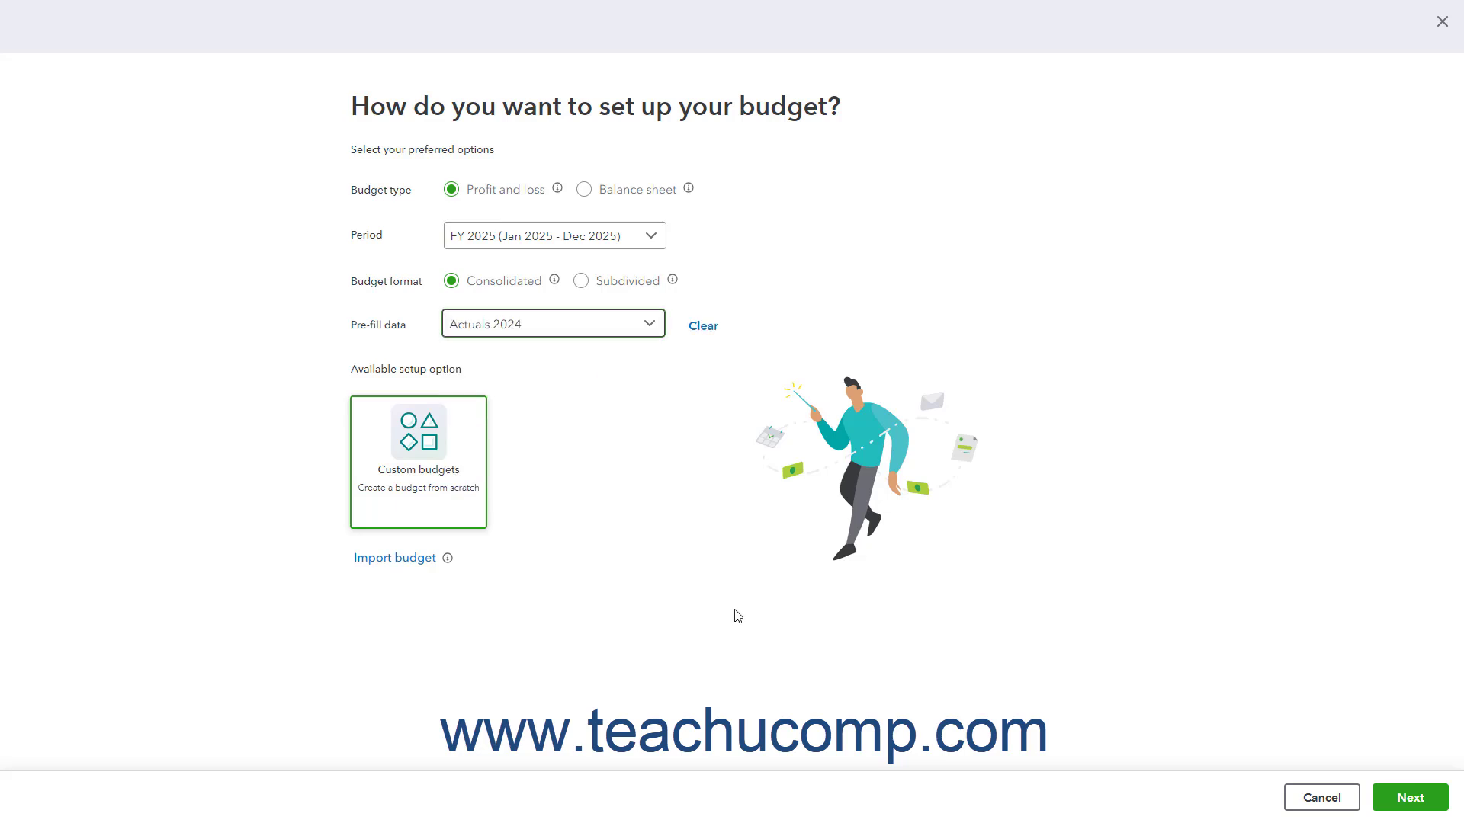
left_click(1428, 796)
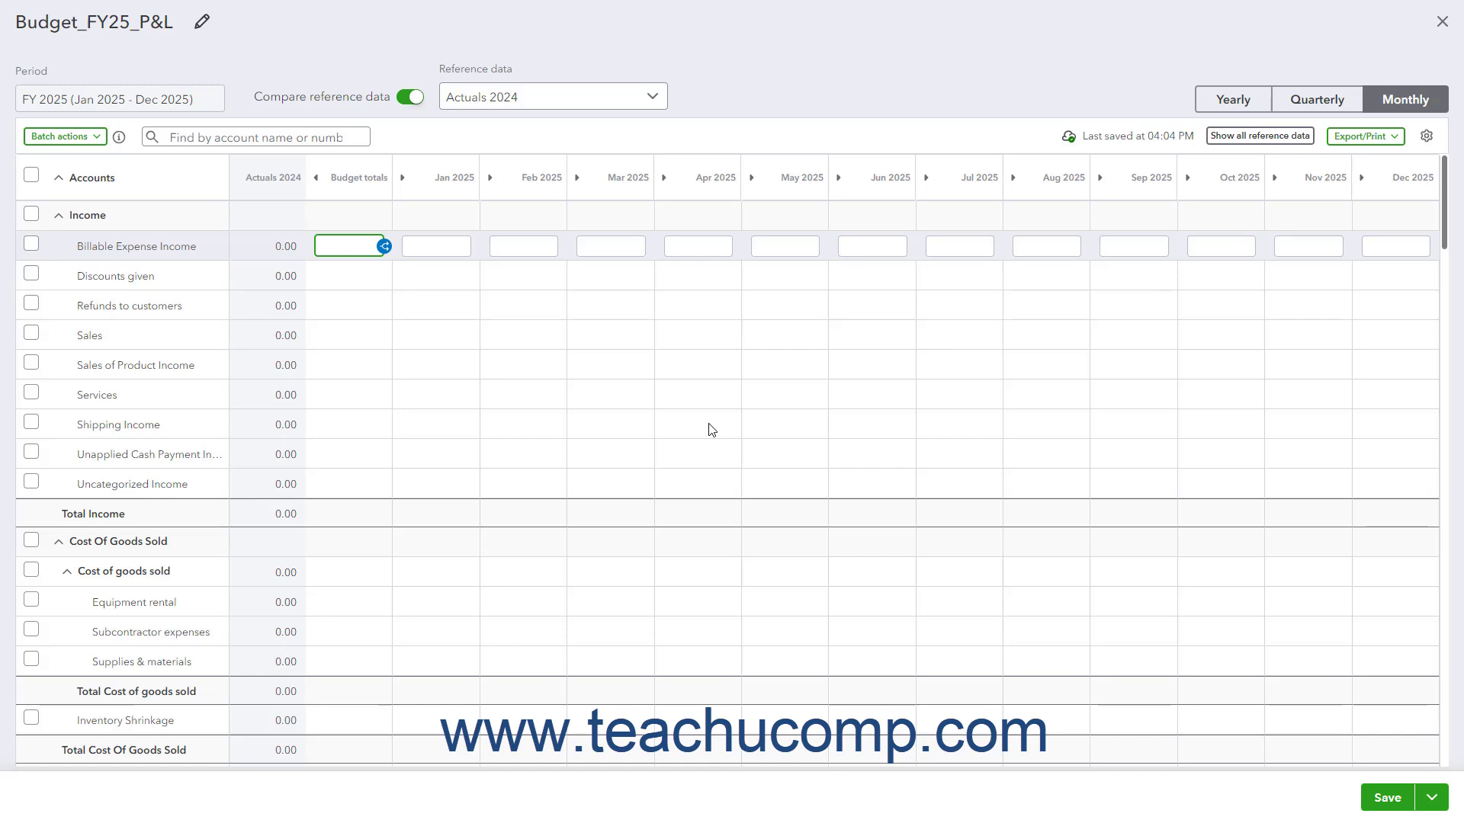
- Enter a budget total of 250000 for the Sales account and split it across the months
left_click(346, 340)
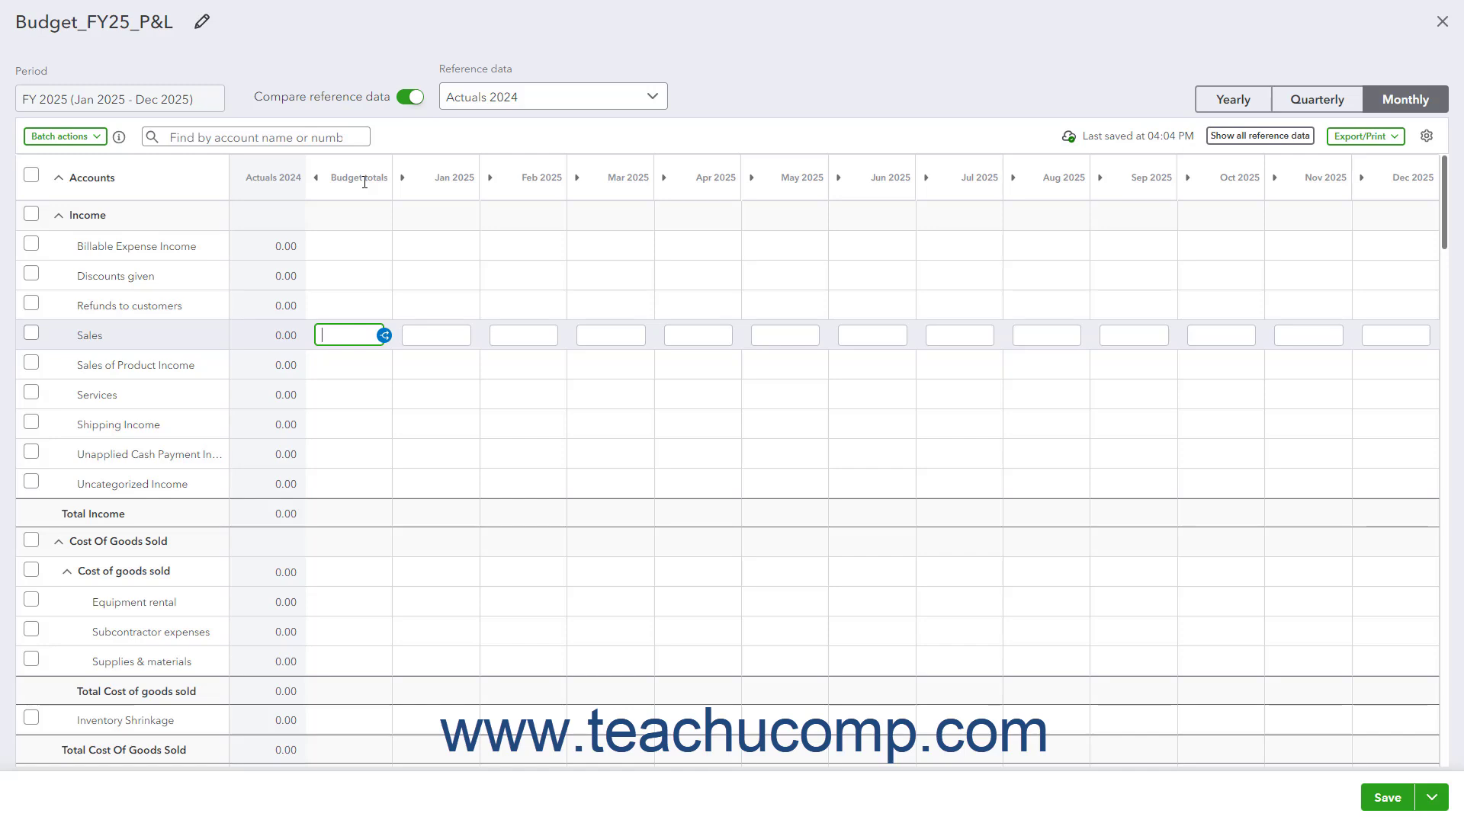
left_click(353, 177)
left_click(340, 332)
type("250000")
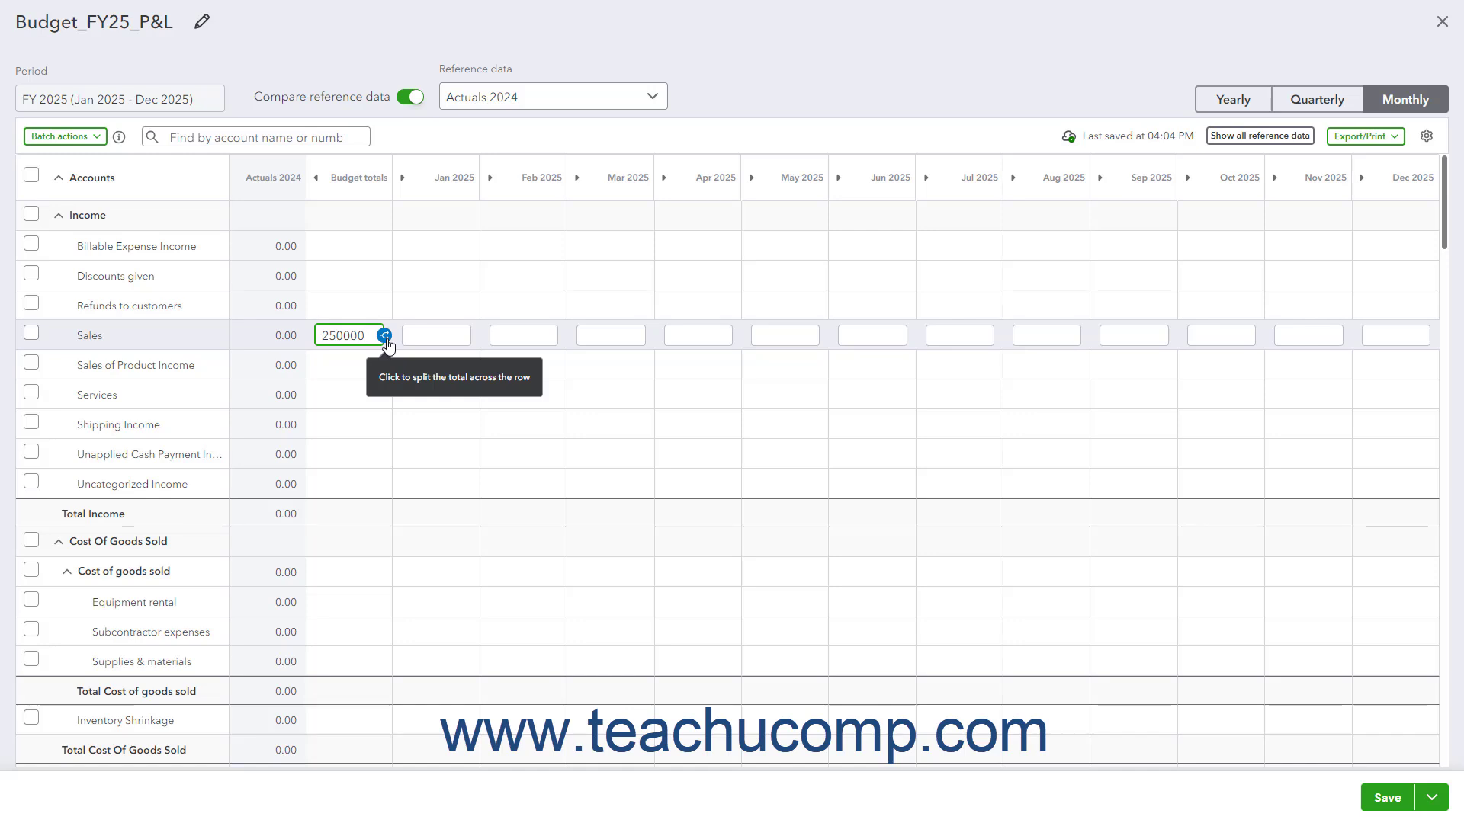
left_click(385, 338)
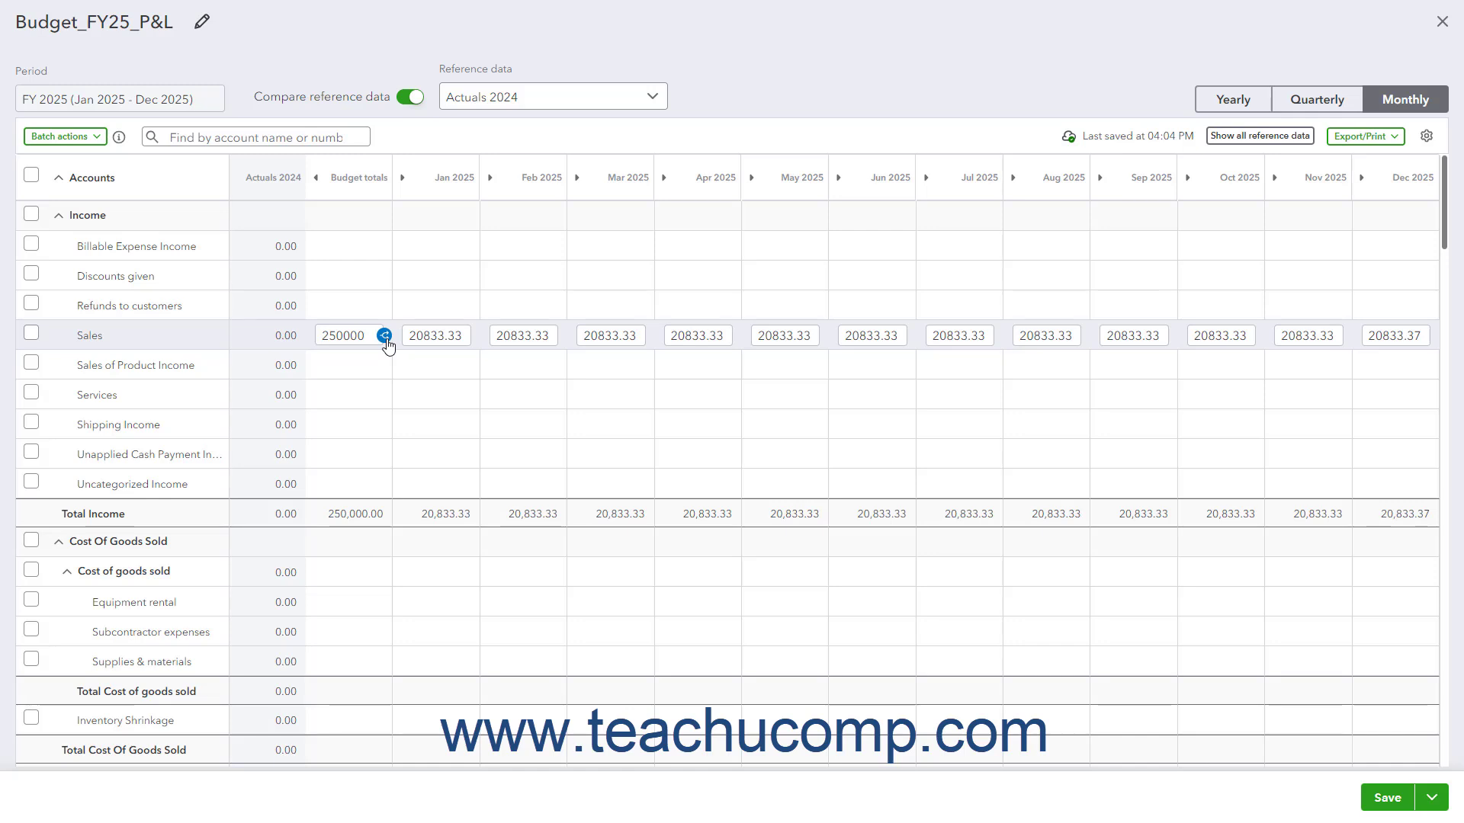
- Set the January 2025 budget amount for Sales to 21000
left_click(439, 339)
left_click(439, 339)
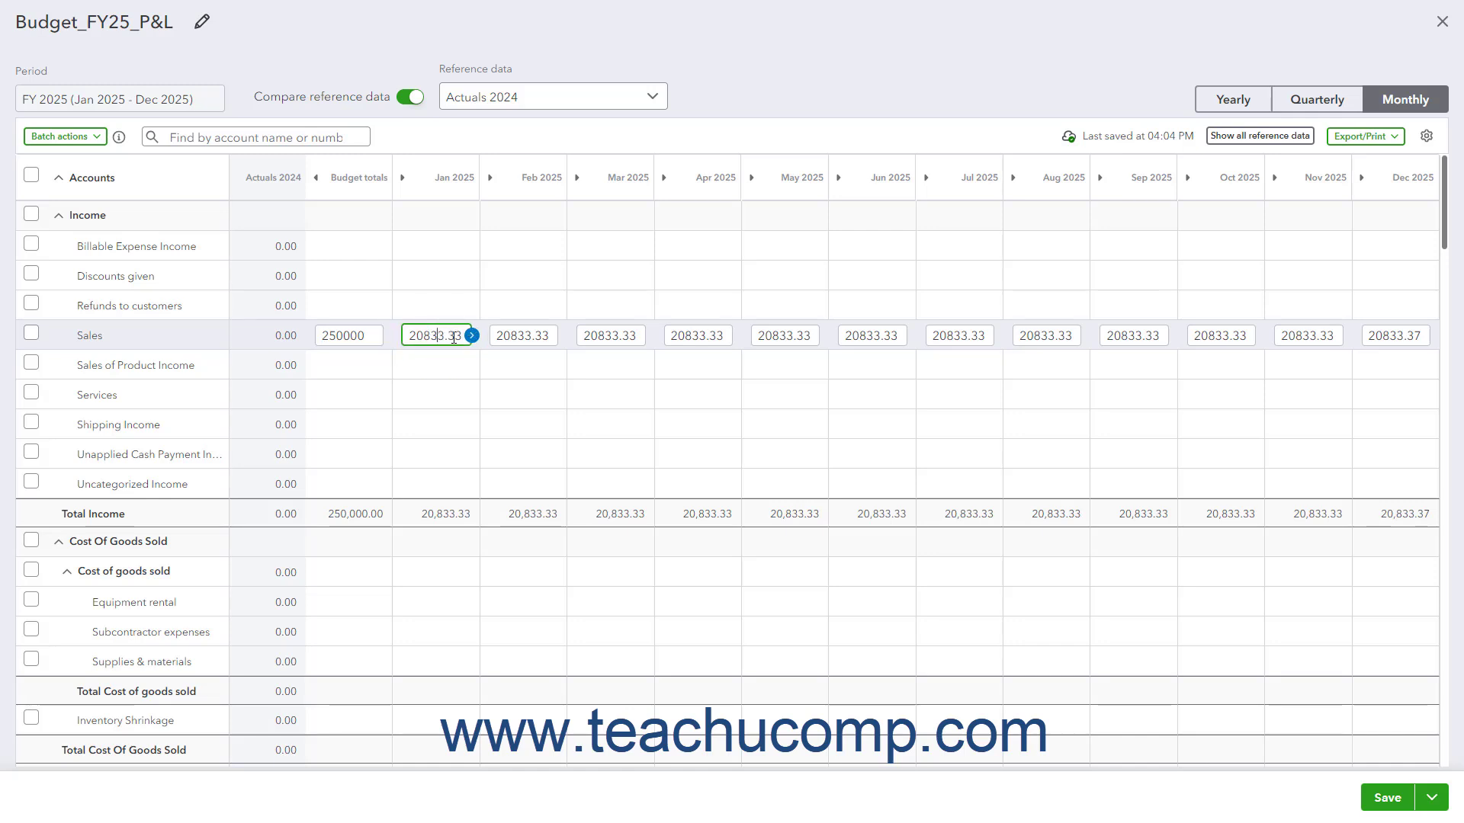
double_click(408, 336)
type("21000")
- Set the February 2025 budget amount for Sales to 20500 and copy it across the remaining months
left_click(536, 340)
double_click(526, 337)
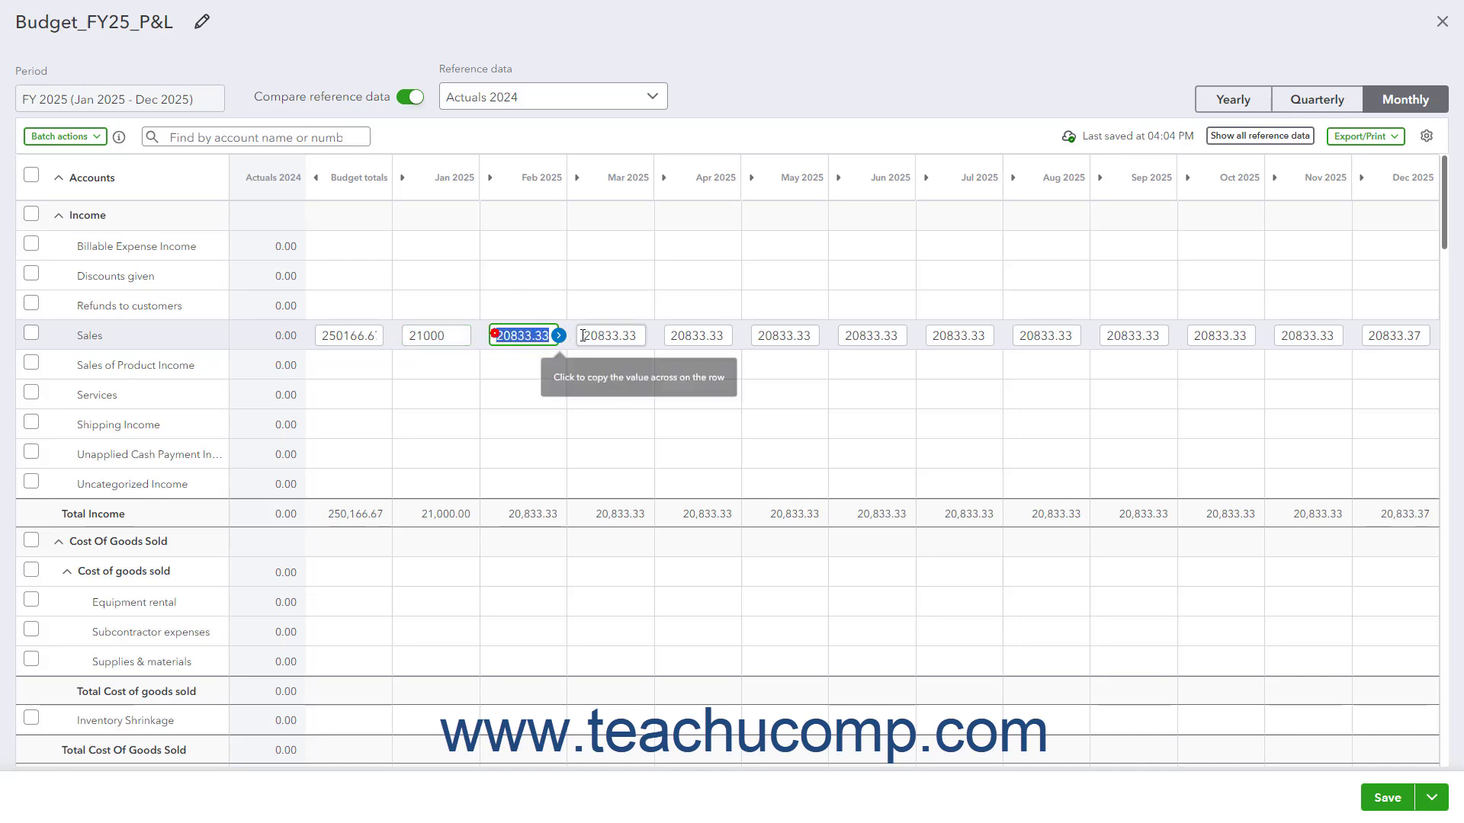
type("20")
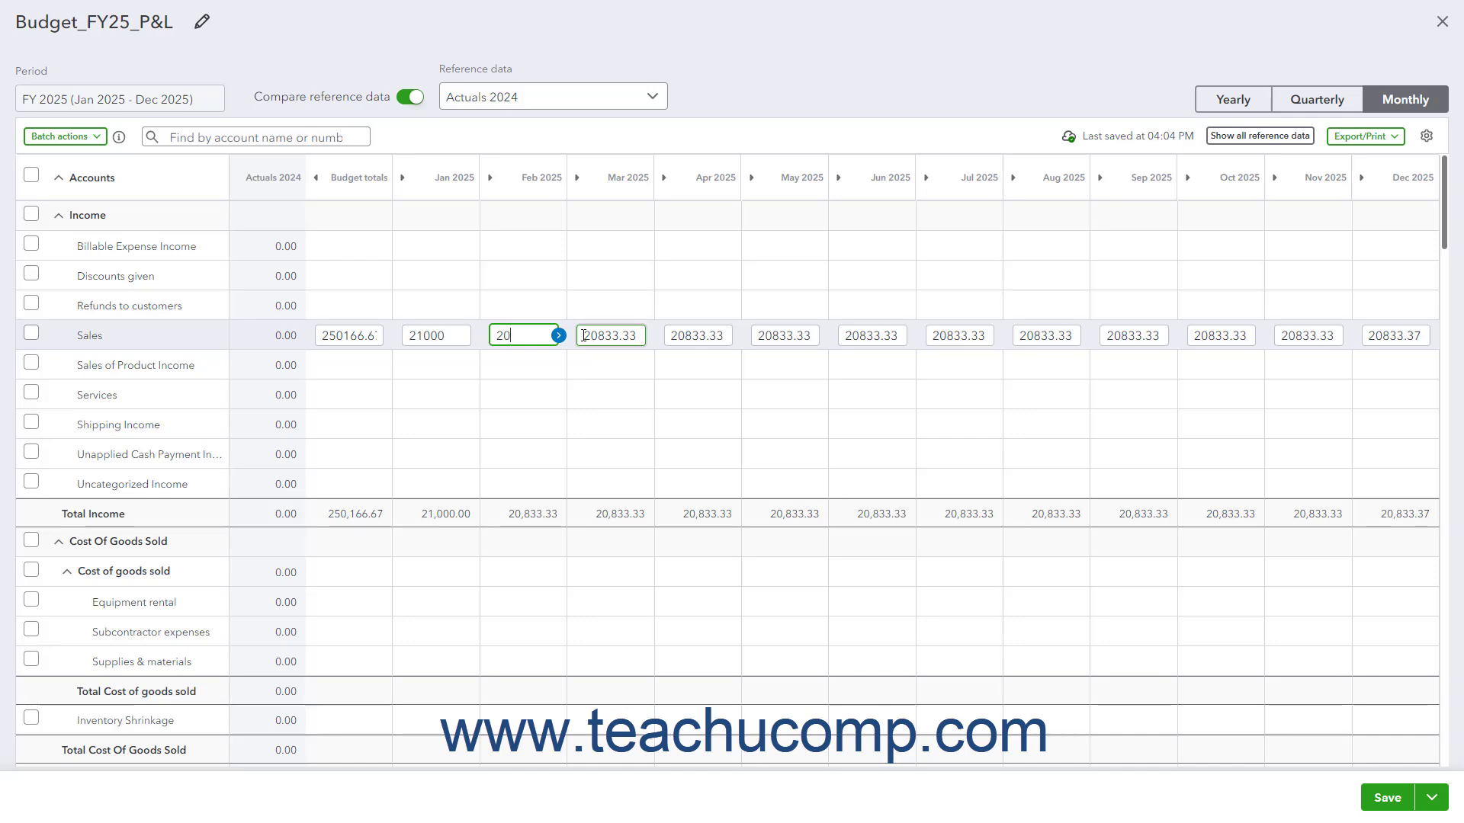
type("500")
left_click(598, 335)
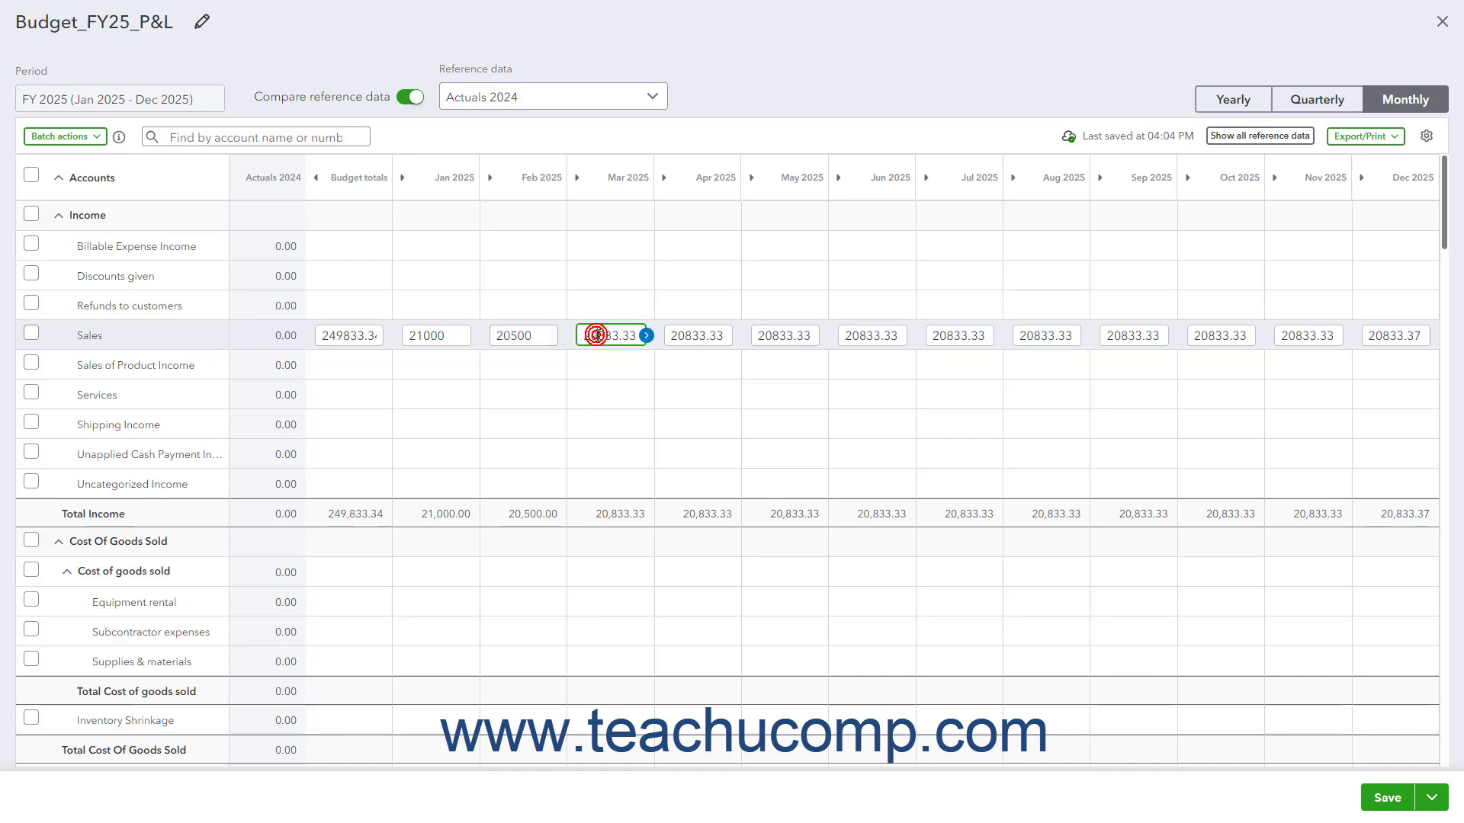
double_click(549, 335)
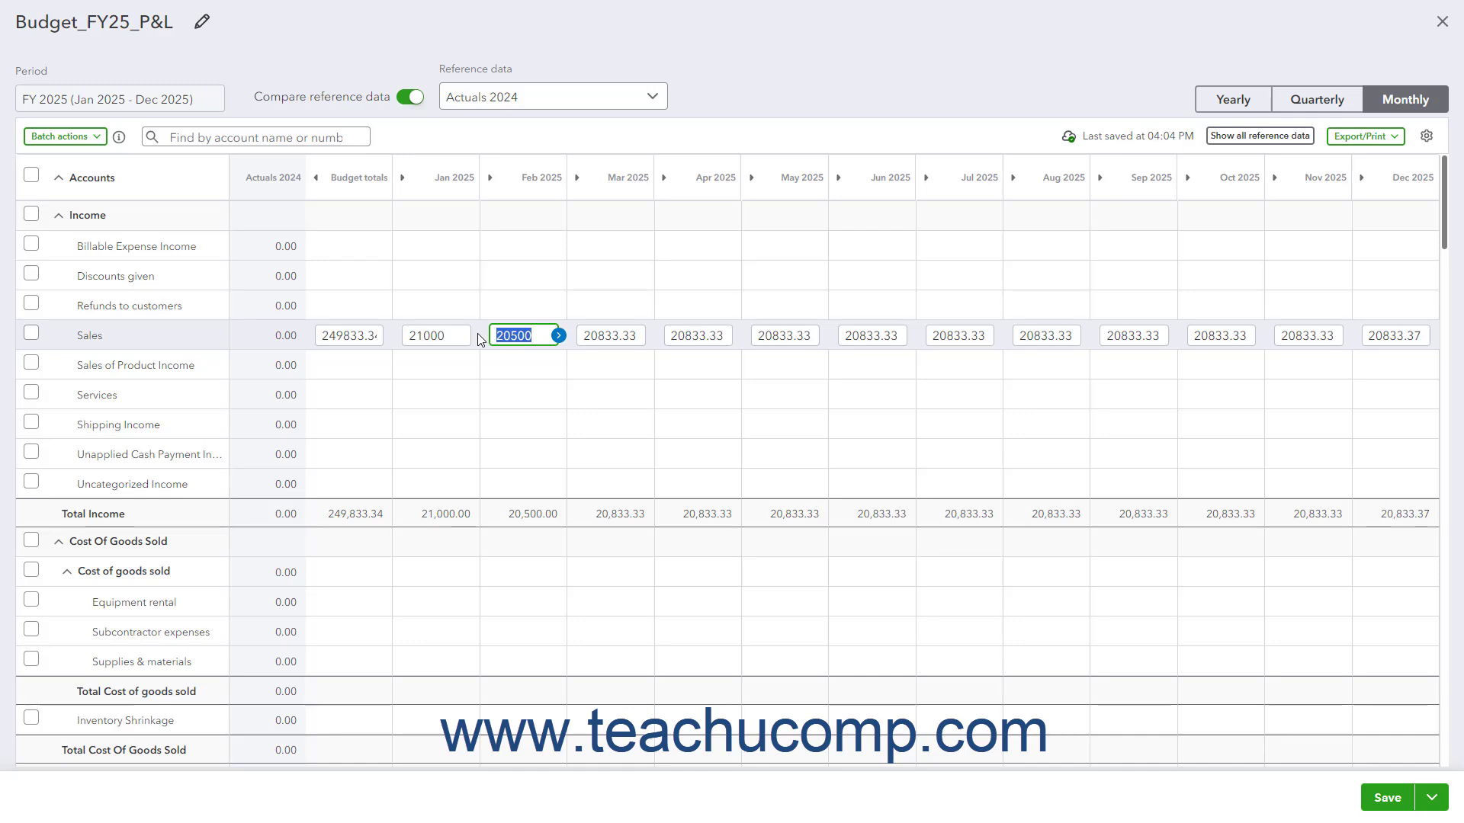
left_click(559, 336)
- Enter a budget total of 100000 for the Services account and split it across the months
left_click(374, 397)
type("1")
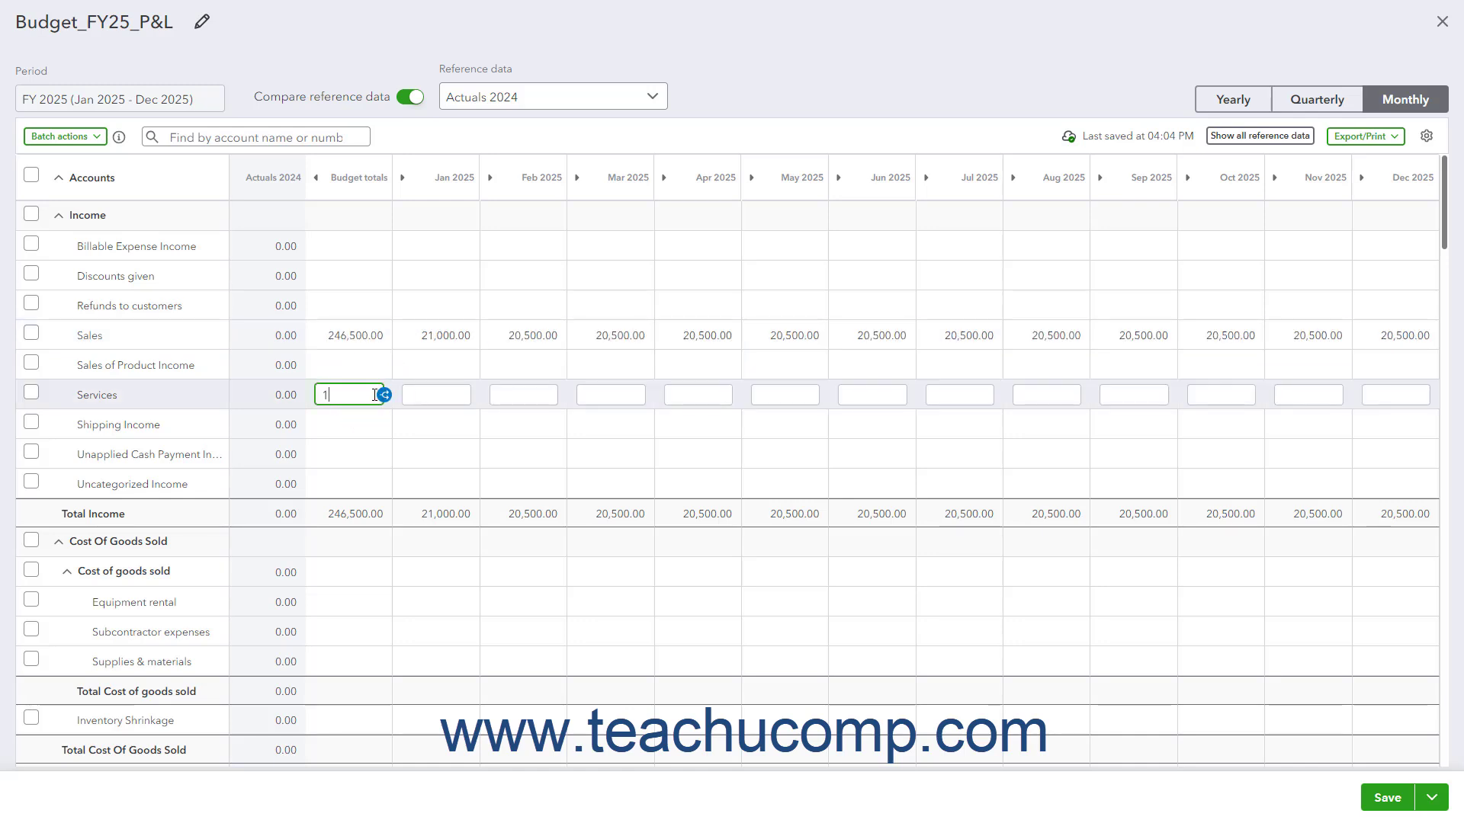
type("00000")
left_click(384, 395)
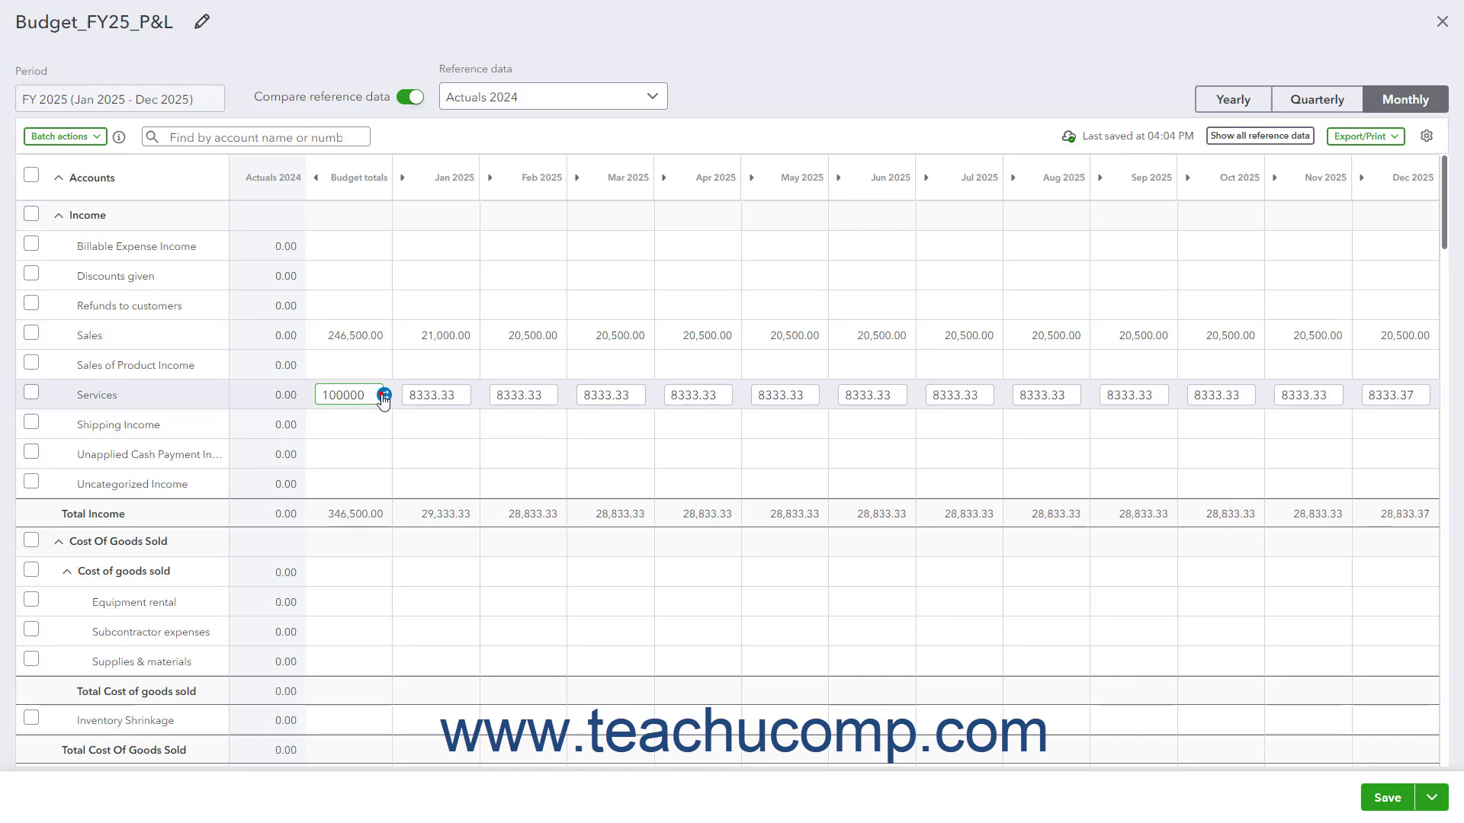
- Set the January 2025 budget amount for Services to 8250 and copy it across the row
left_click(430, 393)
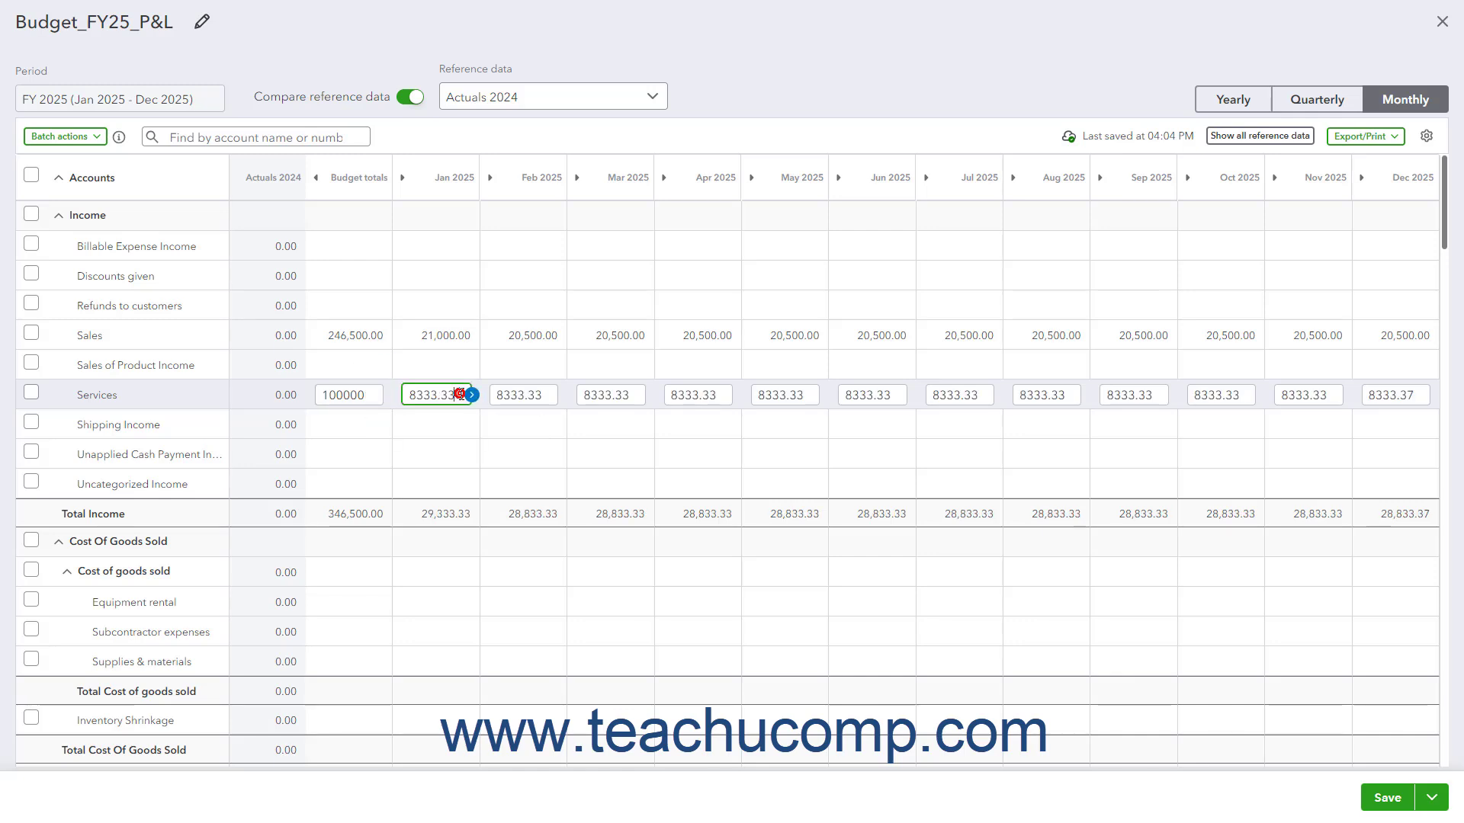
type("8250")
left_click(472, 394)
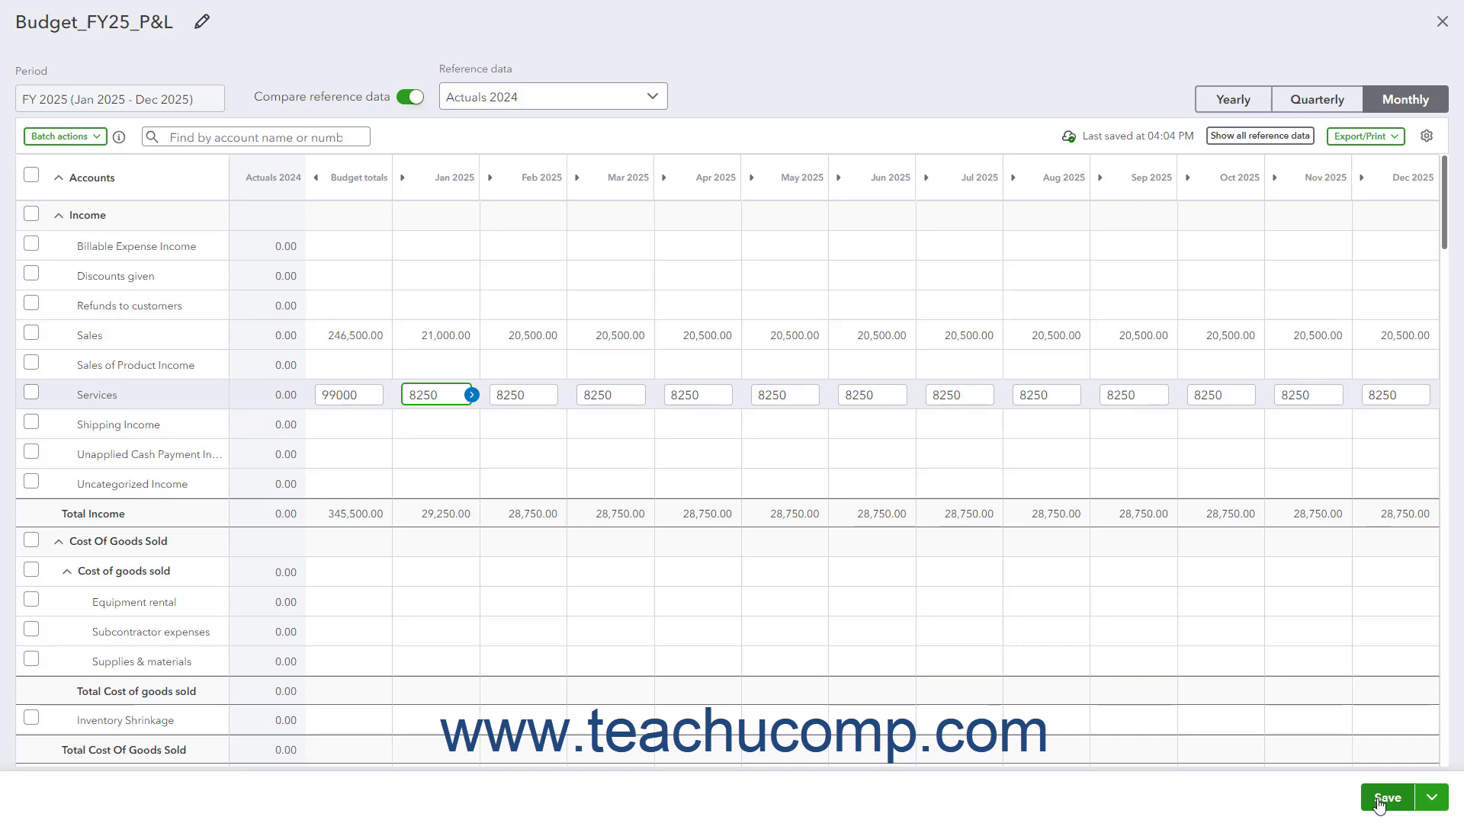
- Save and close the FY 2025 profit and loss budget
left_click(1431, 808)
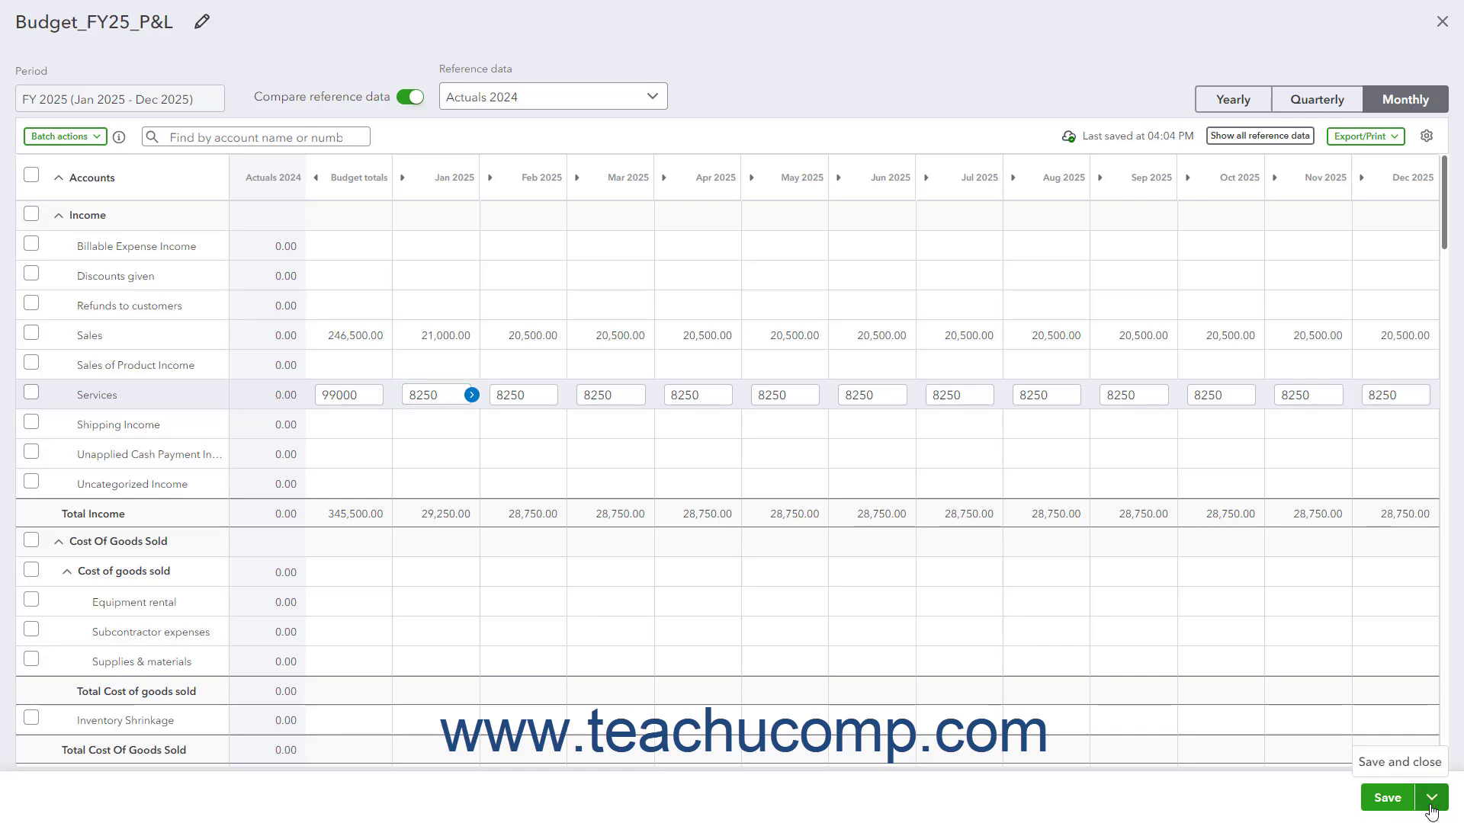
left_click(1414, 763)
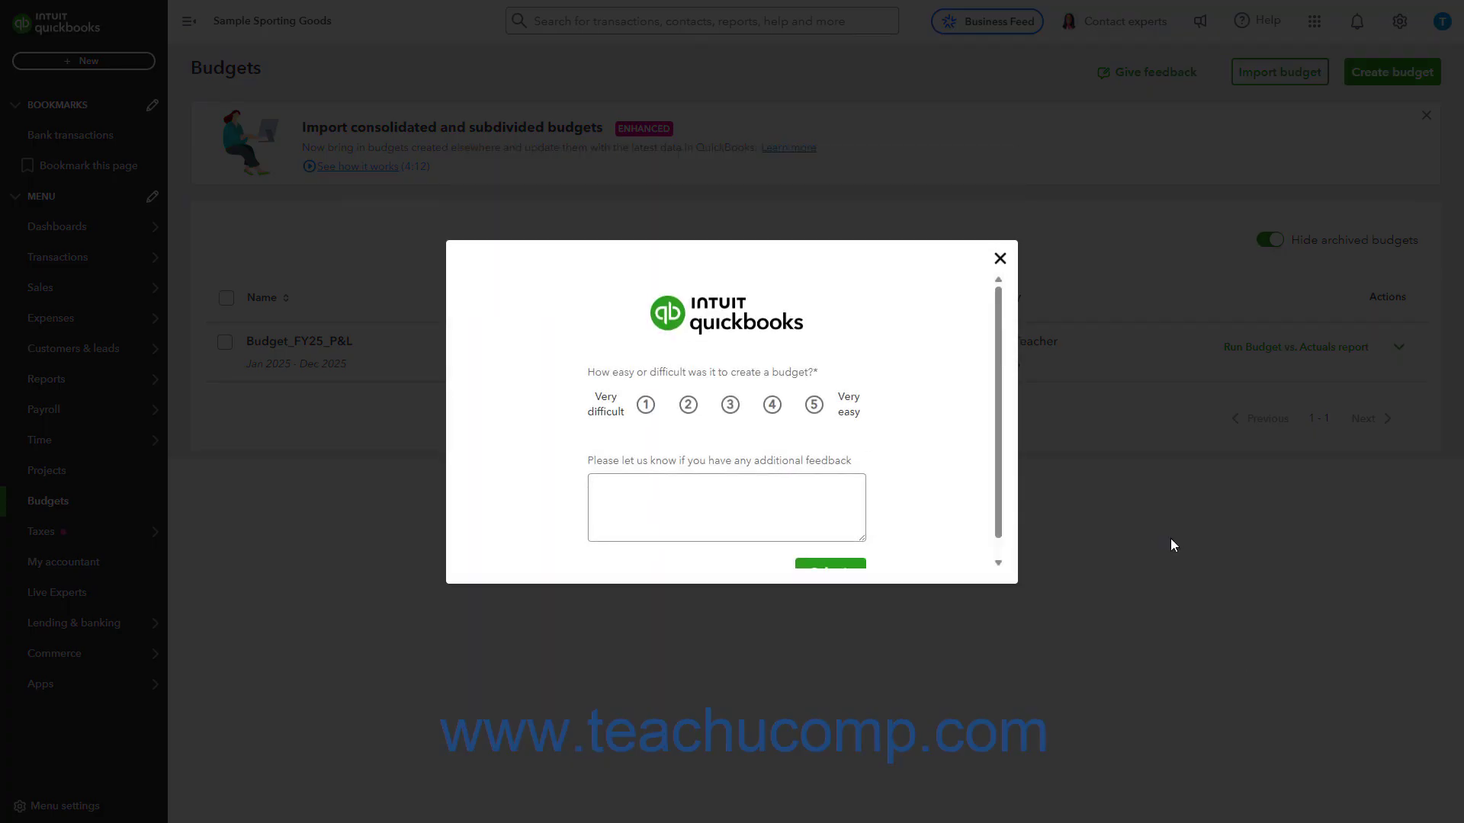
- Dismiss the budget-creation feedback survey without submitting a rating
left_click(1000, 259)
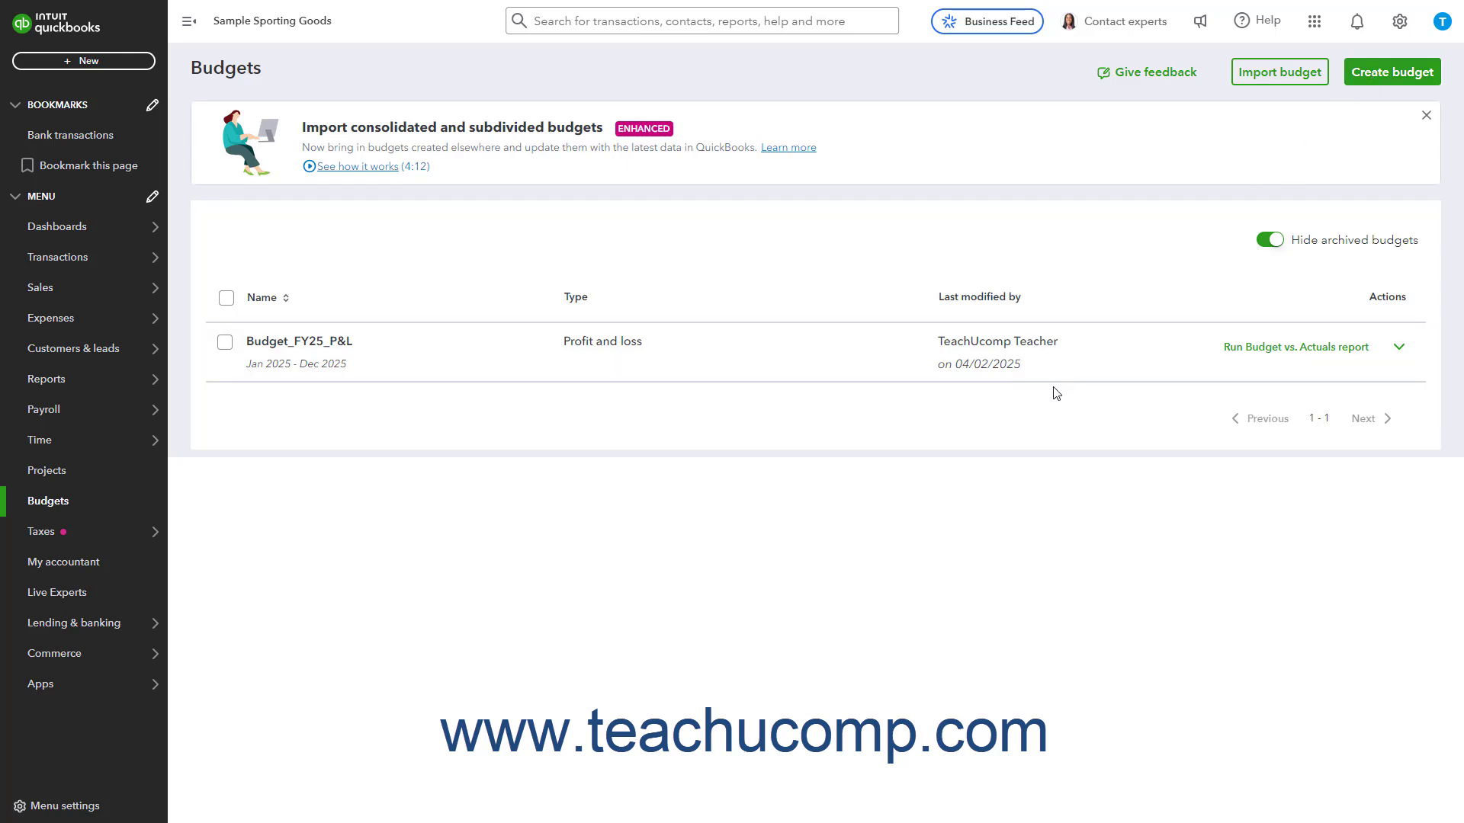
left_click(1399, 352)
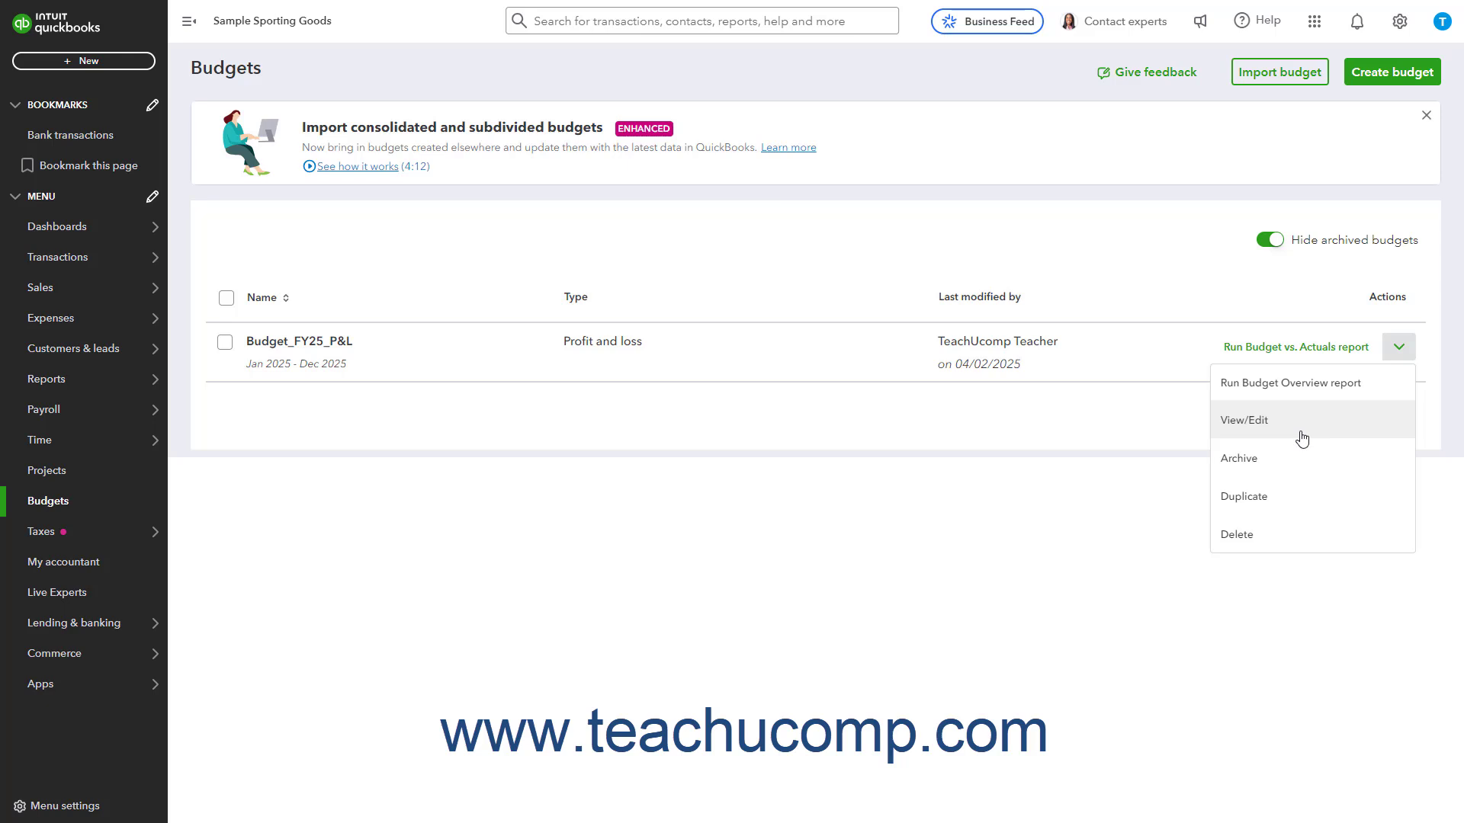
left_click(1277, 537)
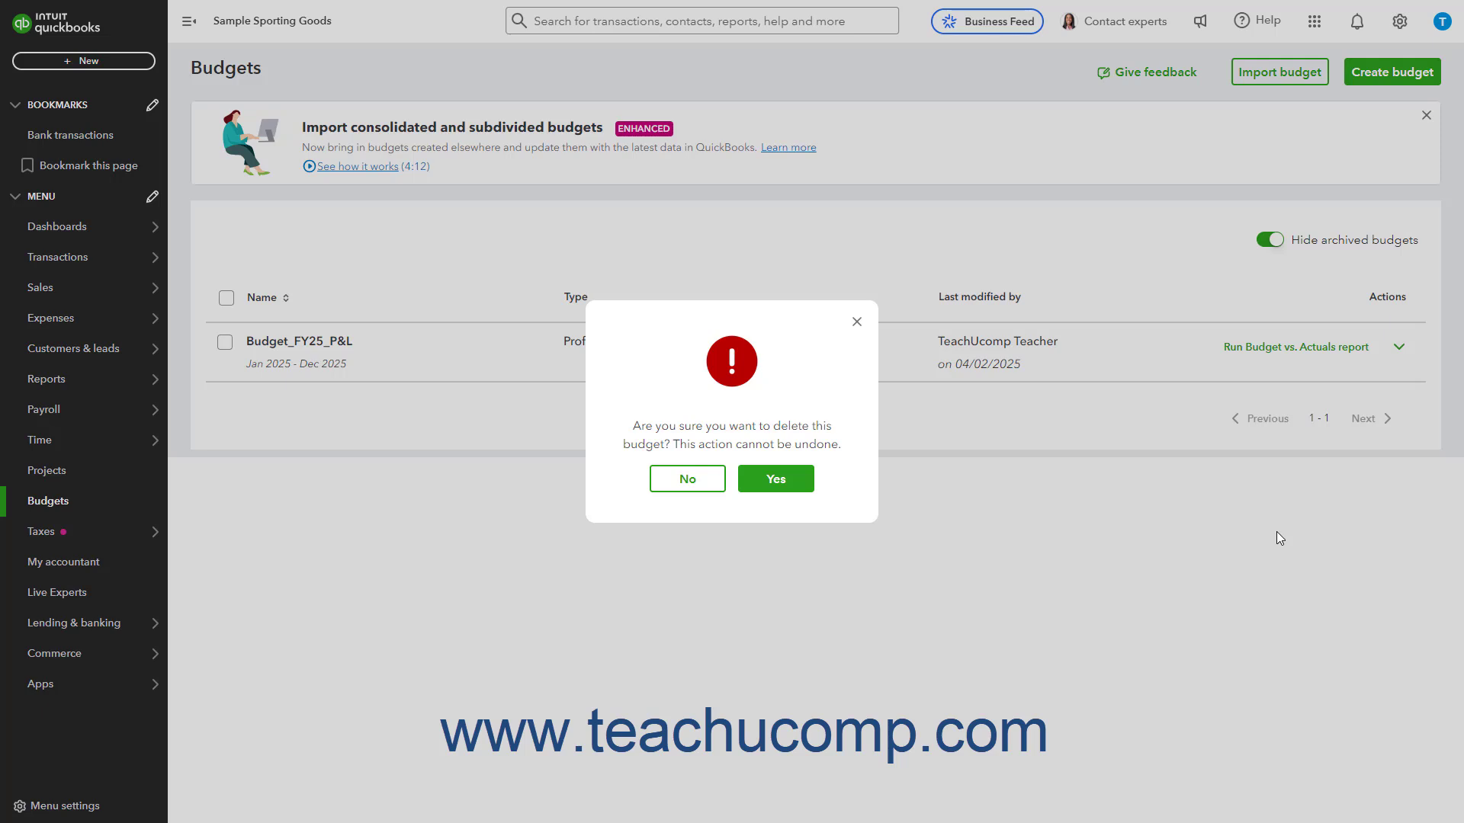
left_click(699, 484)
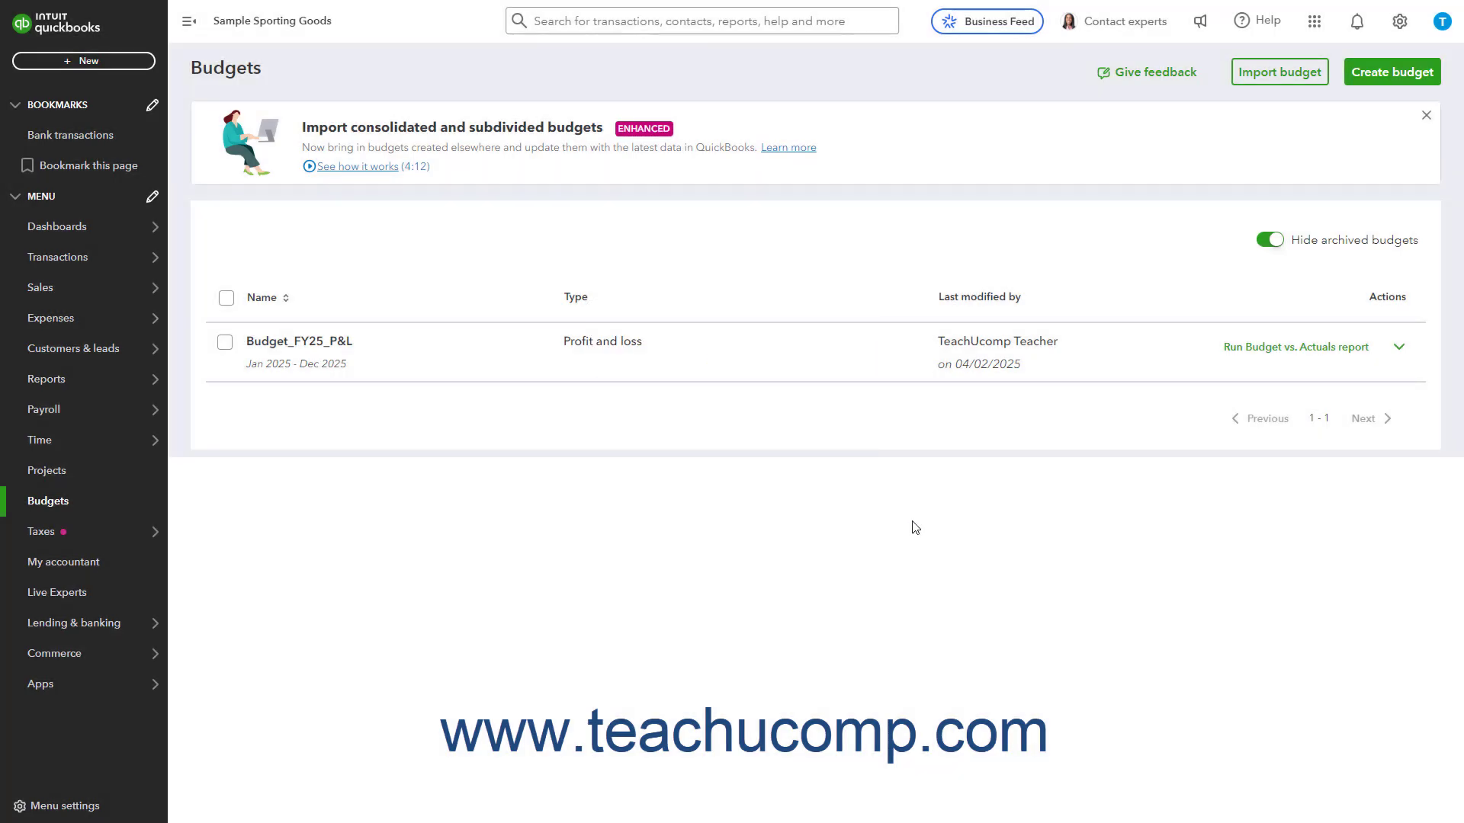
left_click(1399, 355)
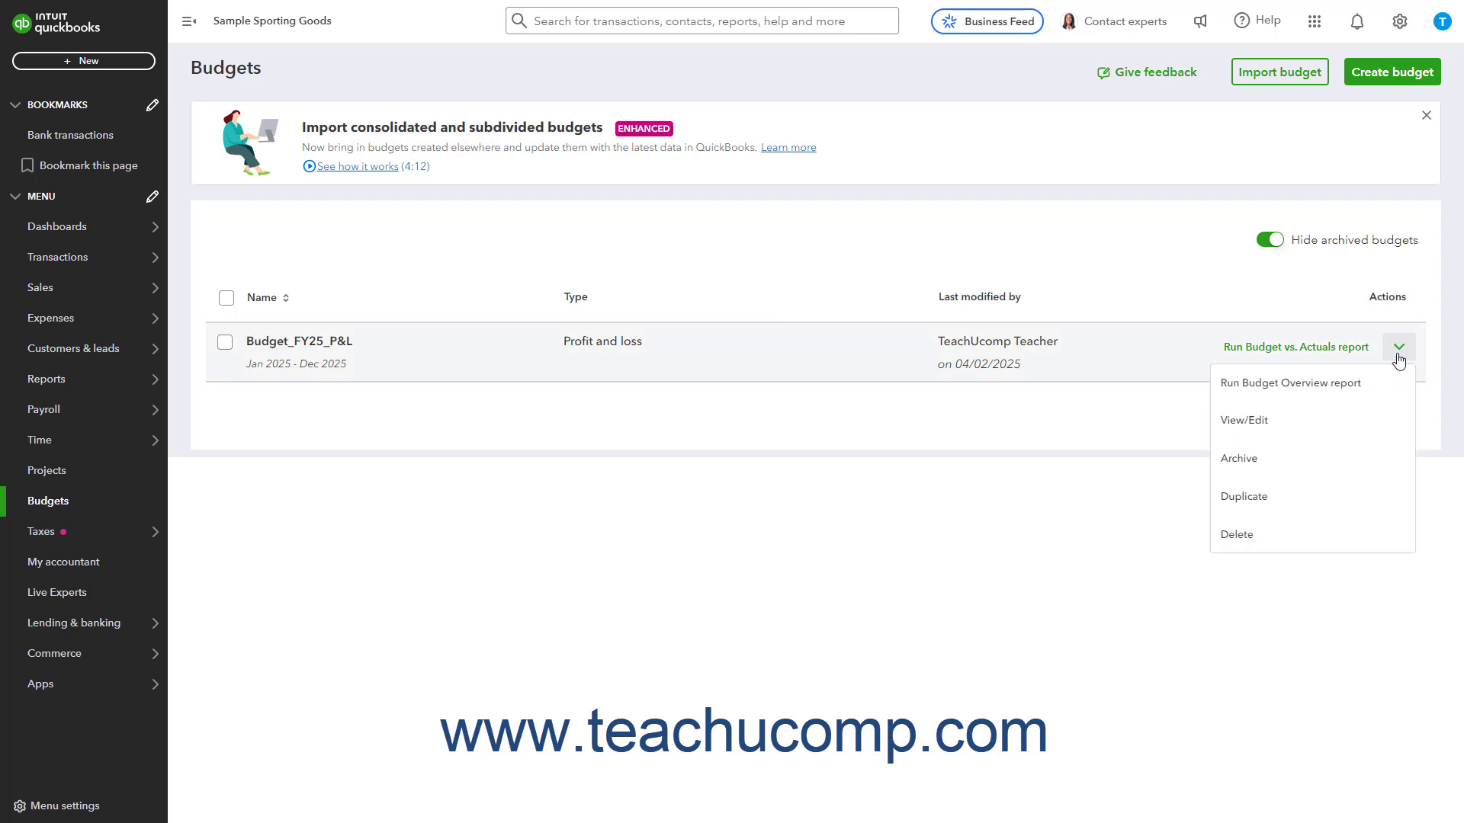
left_click(1304, 495)
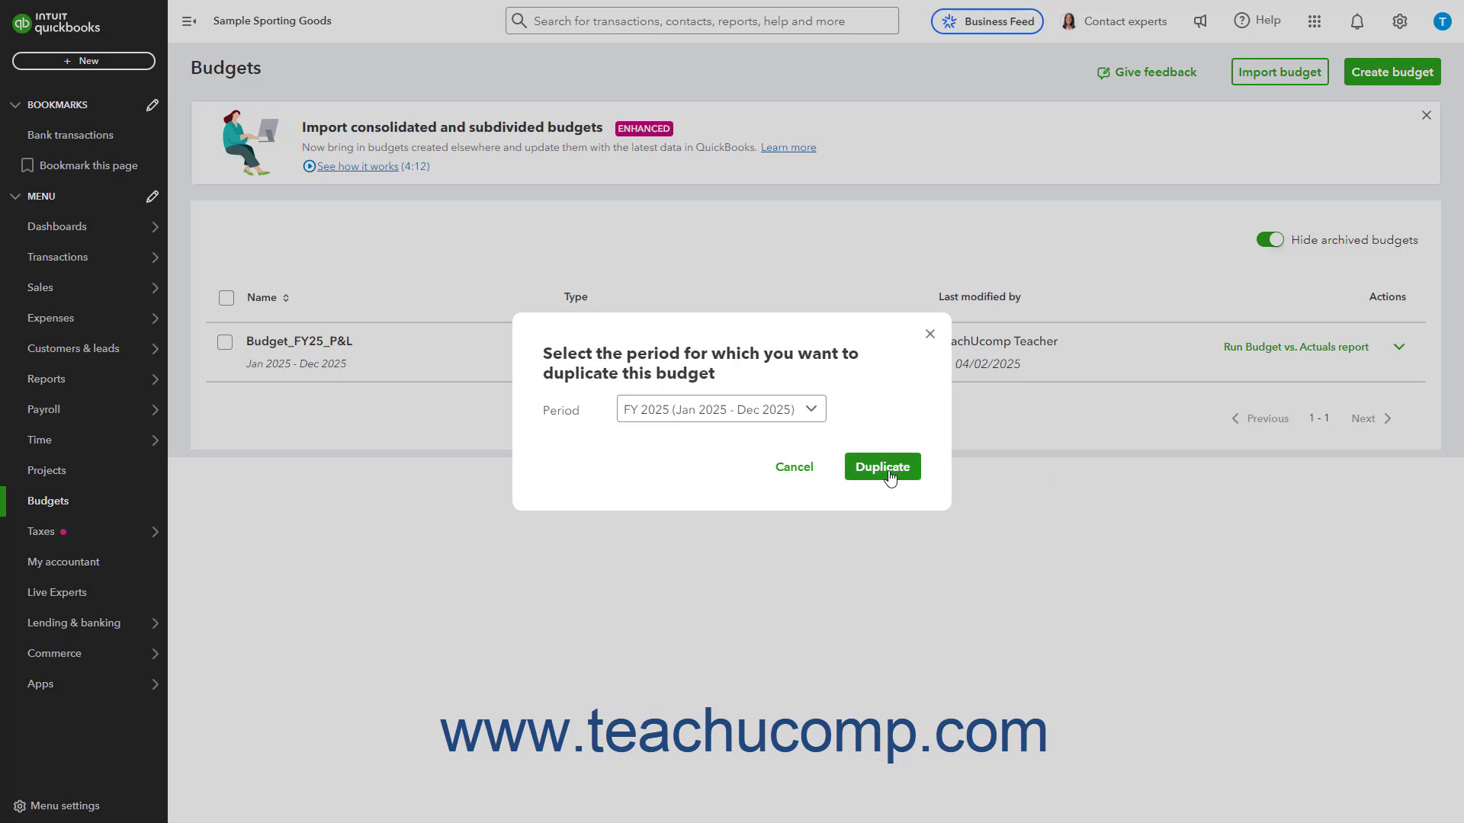
left_click(794, 468)
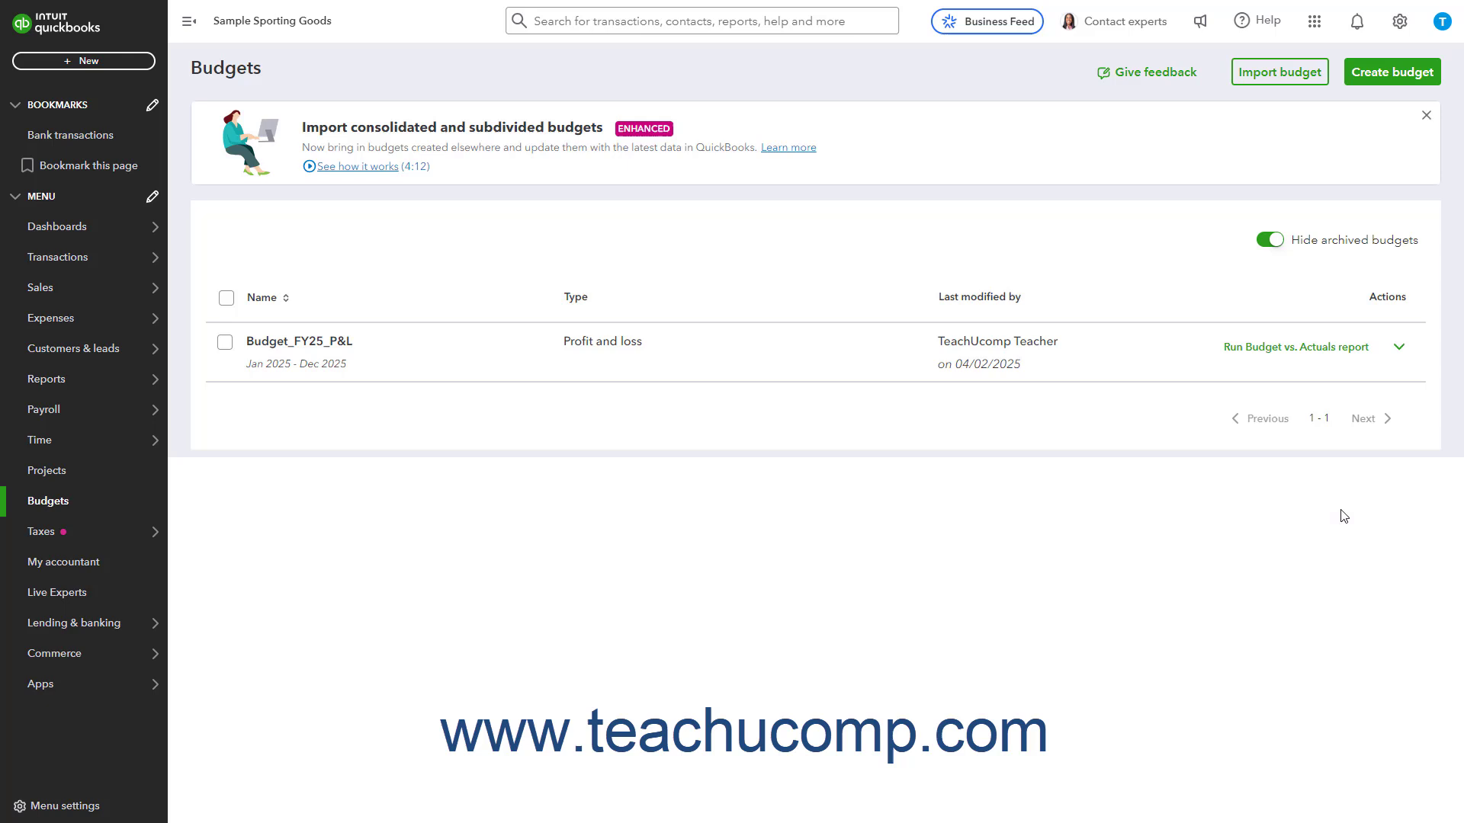
- Archive the Budget_FY25_P&L budget and show archived budgets in the budget list
left_click(1398, 348)
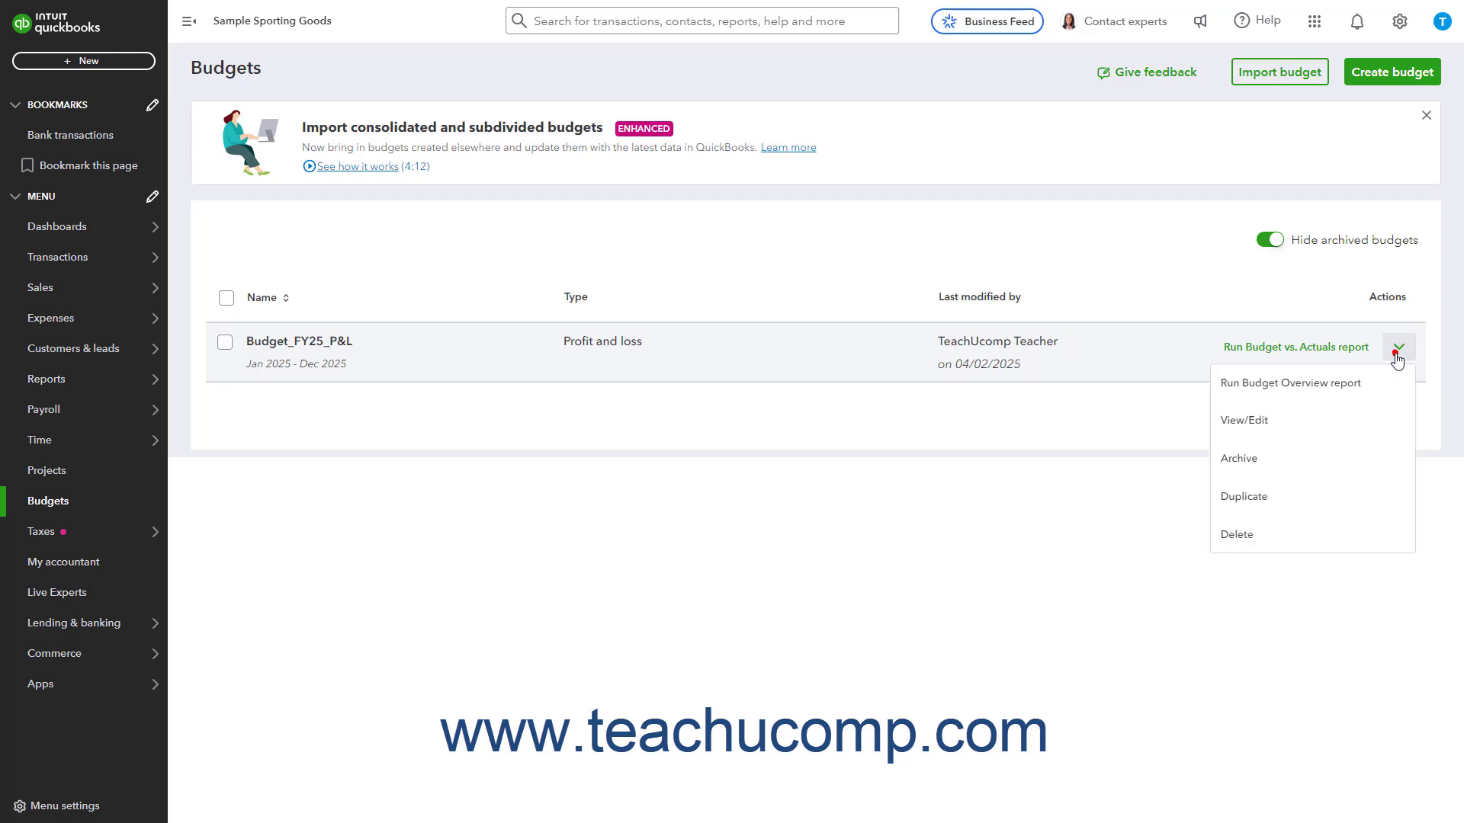
left_click(1352, 456)
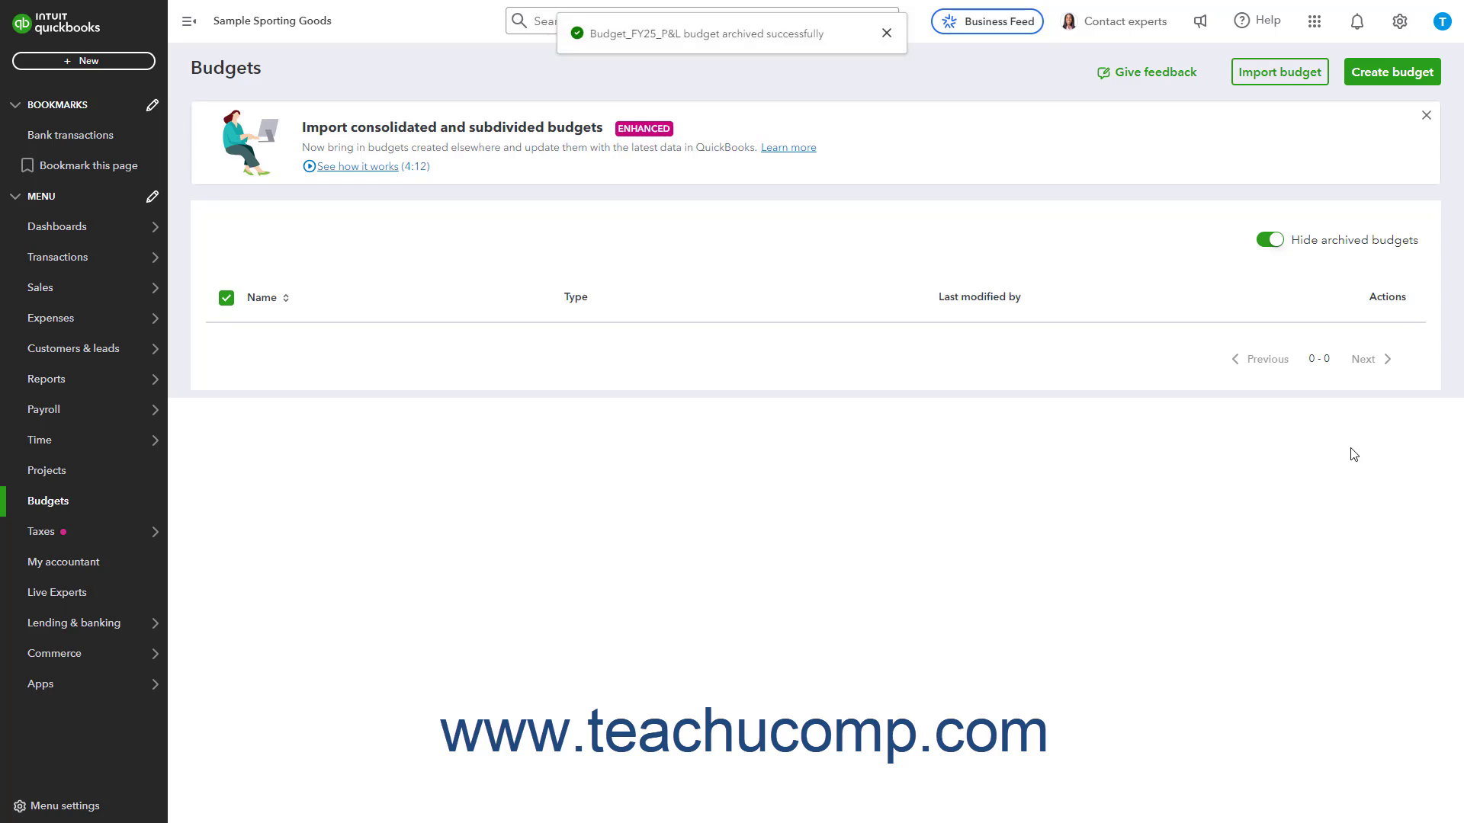
left_click(1269, 242)
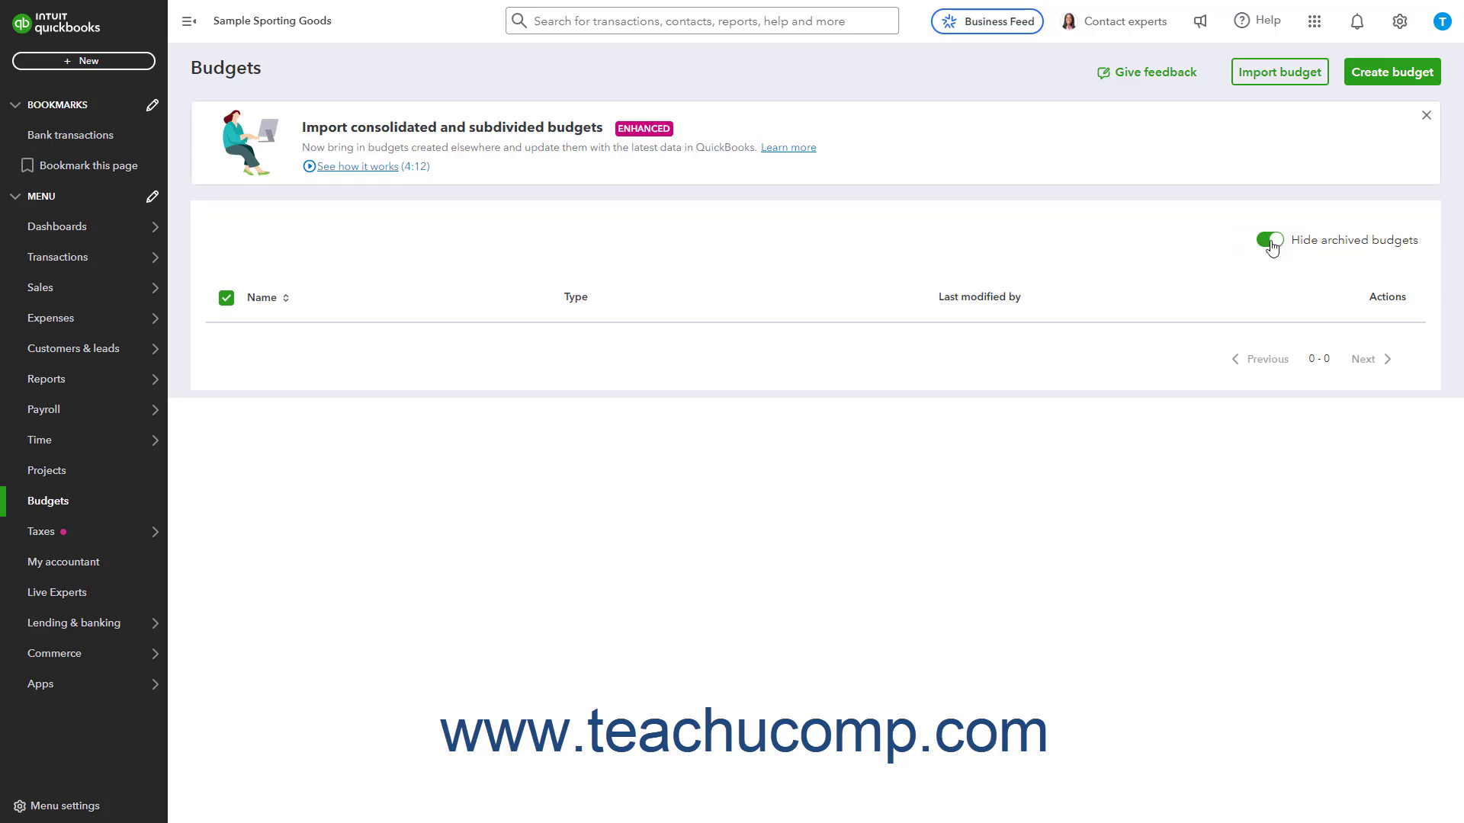
left_click(1271, 242)
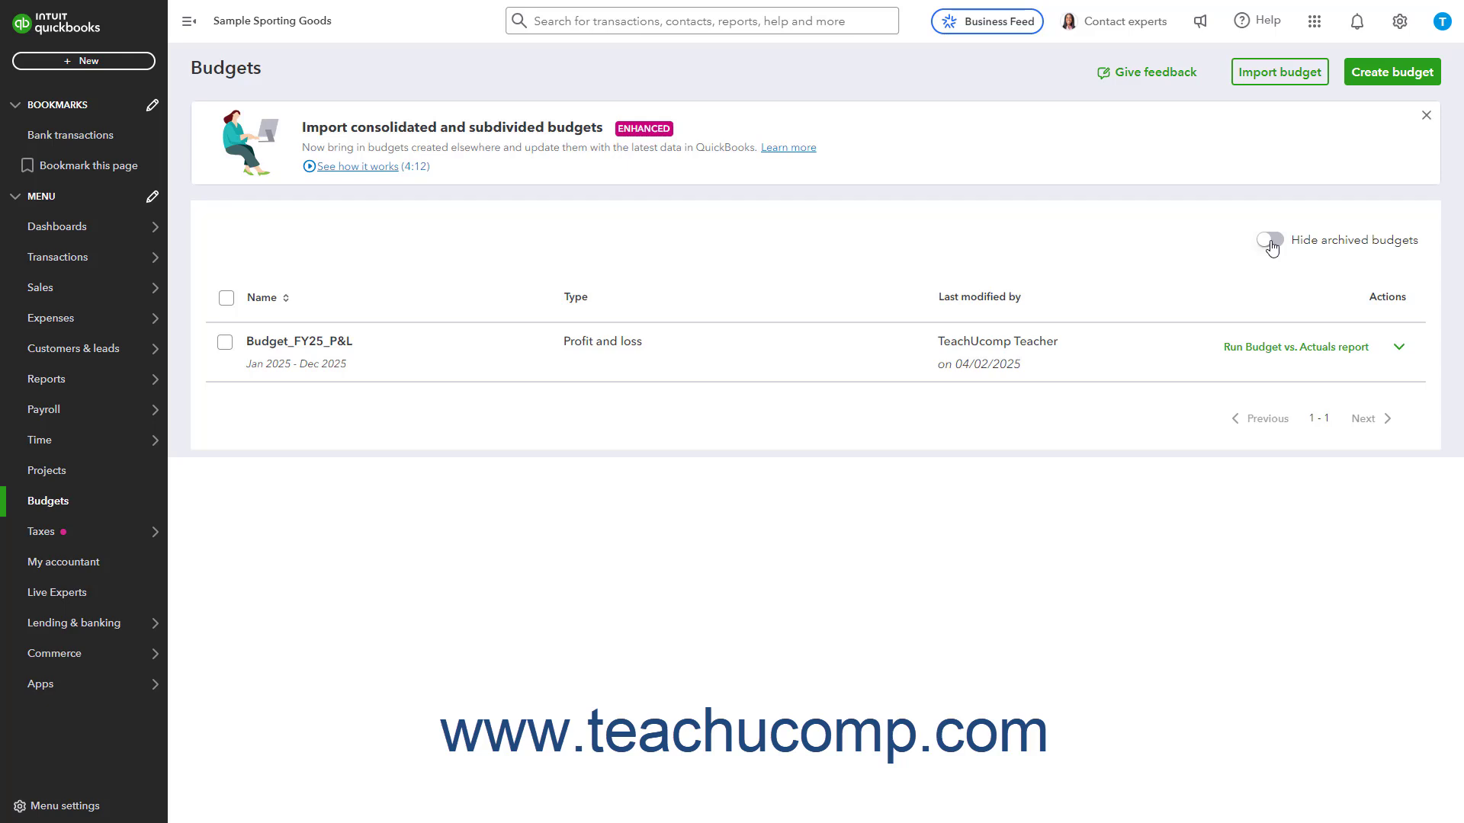
- Unarchive the Budget_FY25_P&L budget and hide archived budgets in the budget list
left_click(1399, 348)
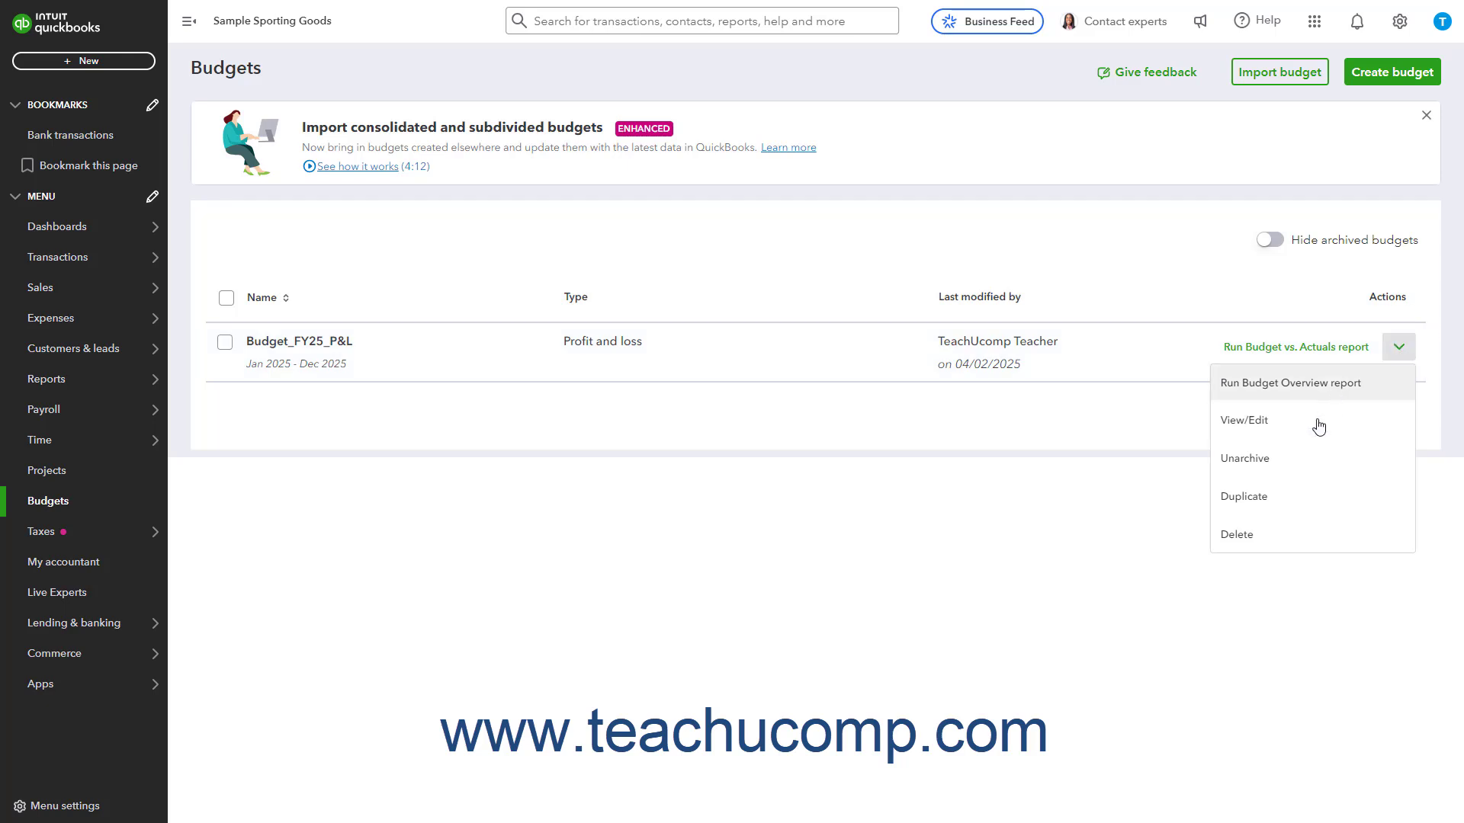
left_click(1300, 458)
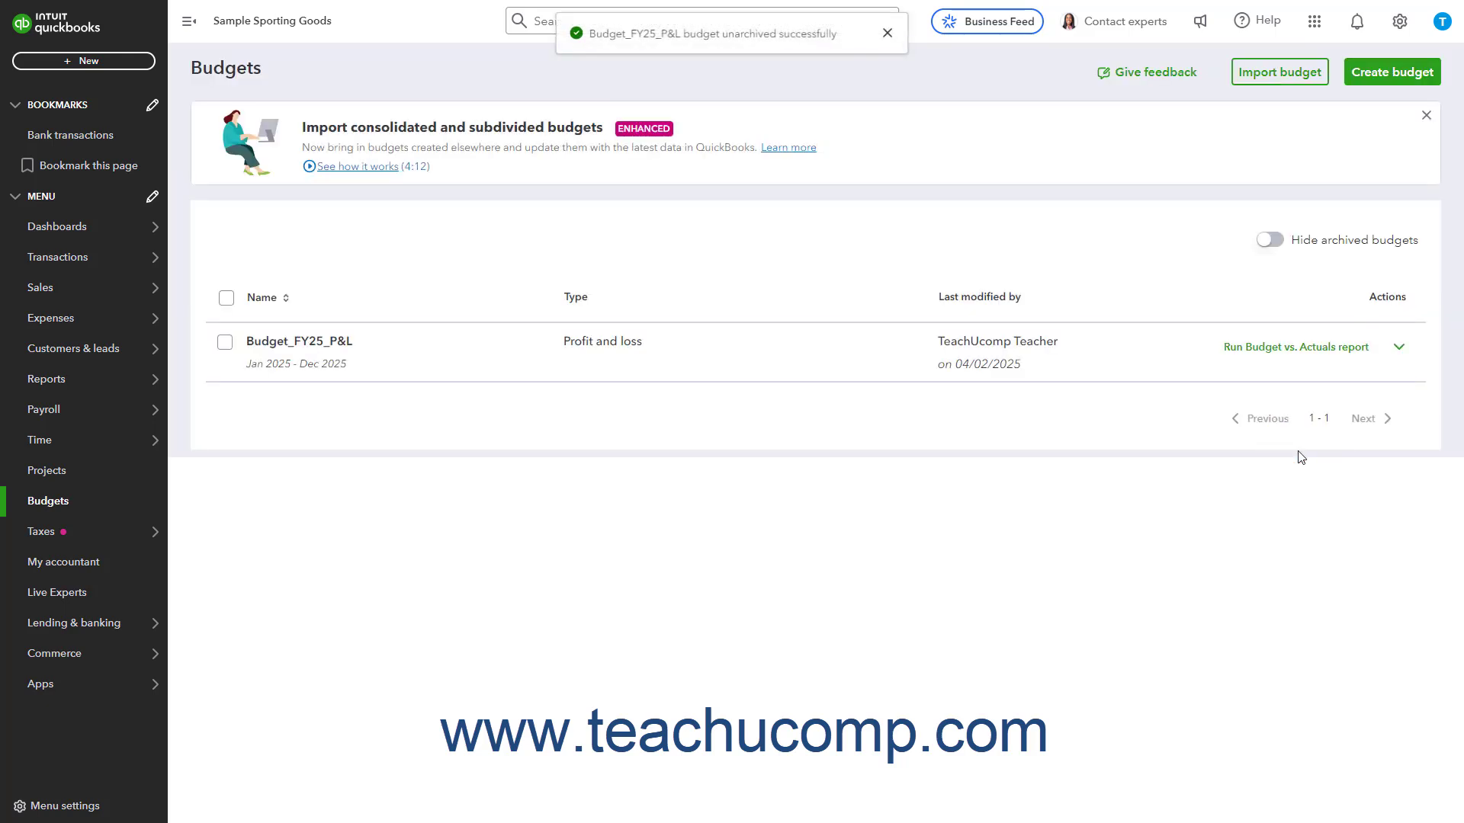
left_click(1273, 245)
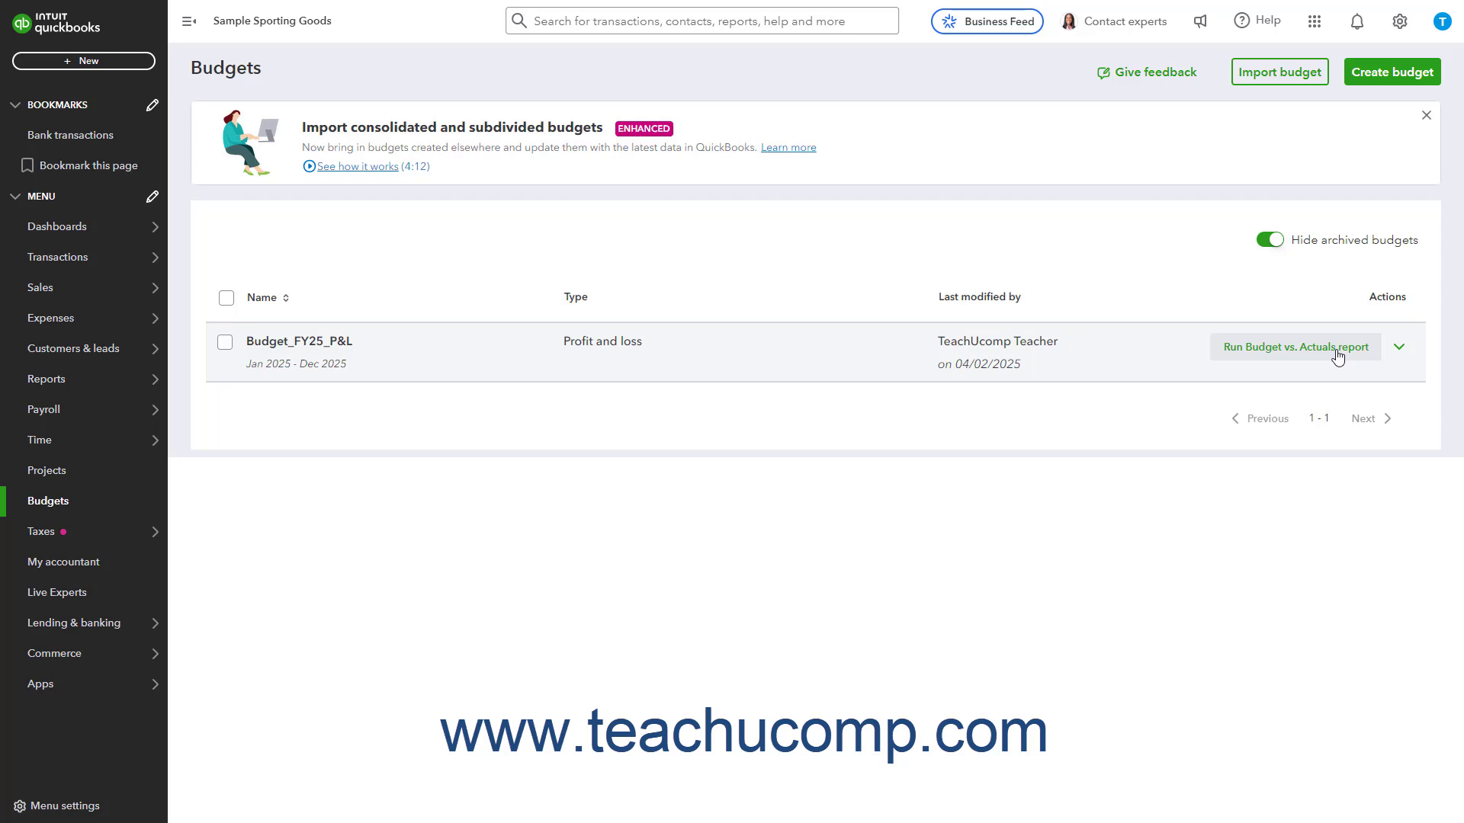
left_click(1399, 348)
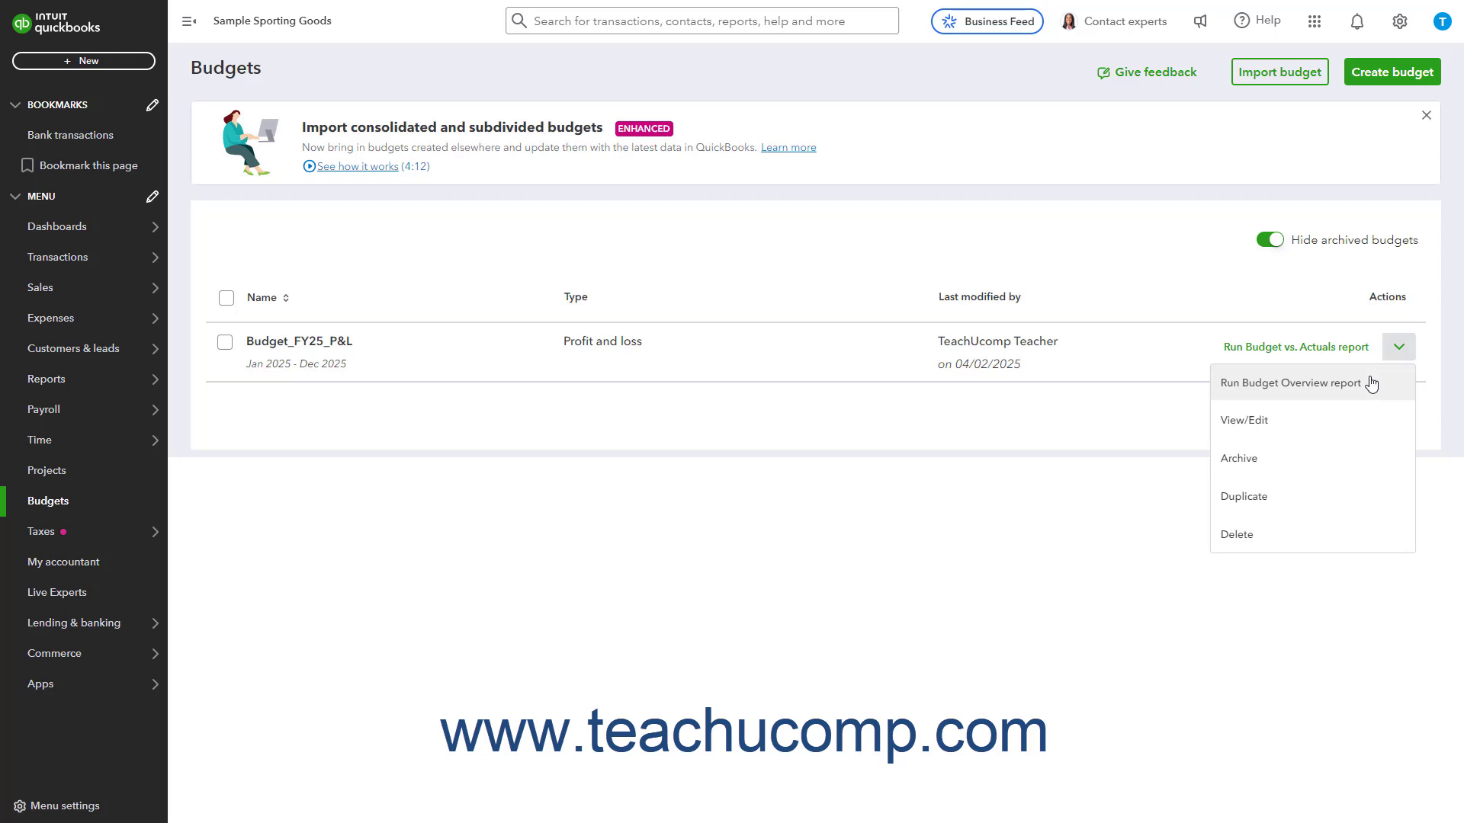
left_click(1328, 357)
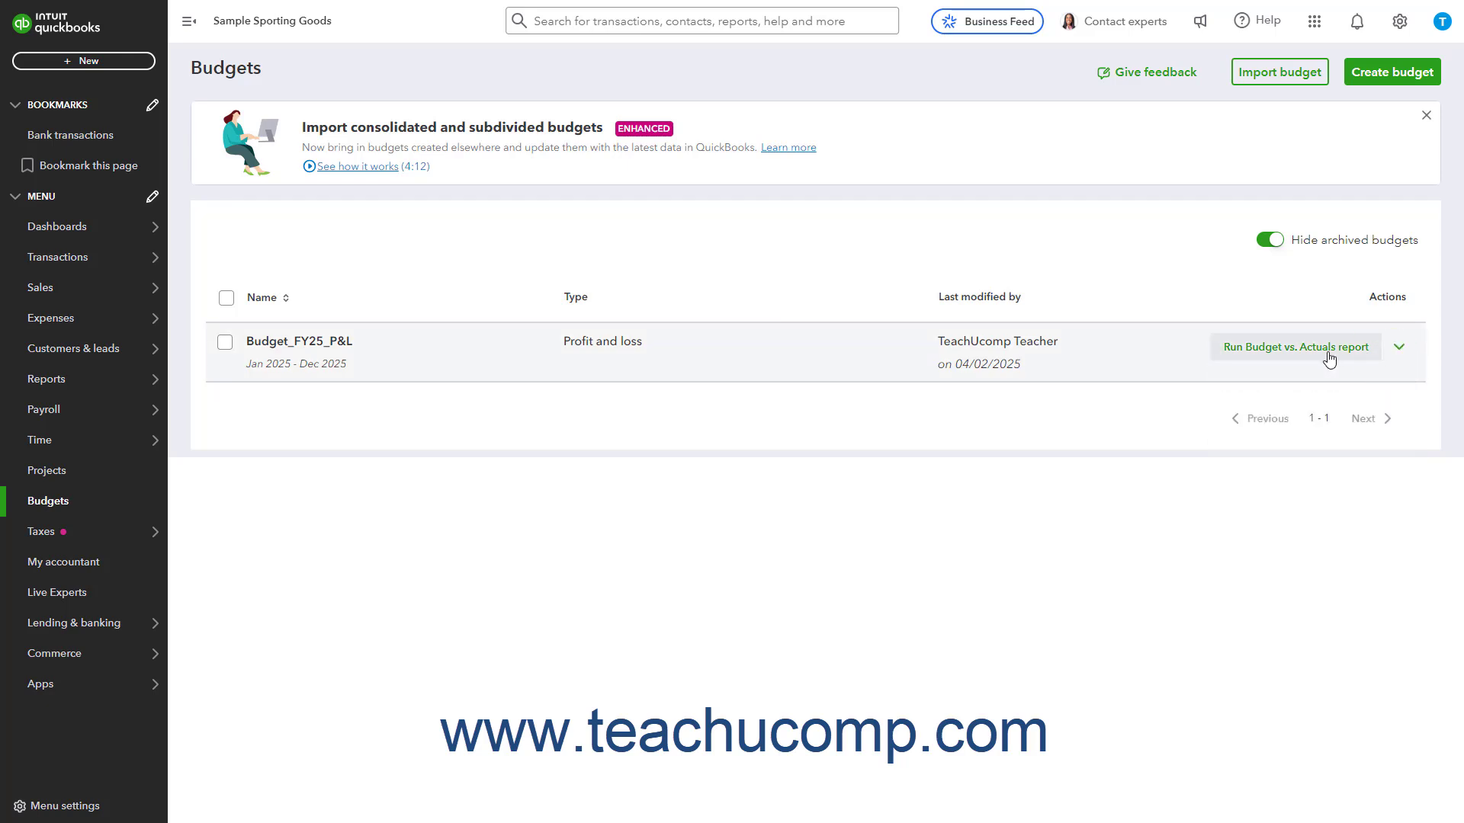